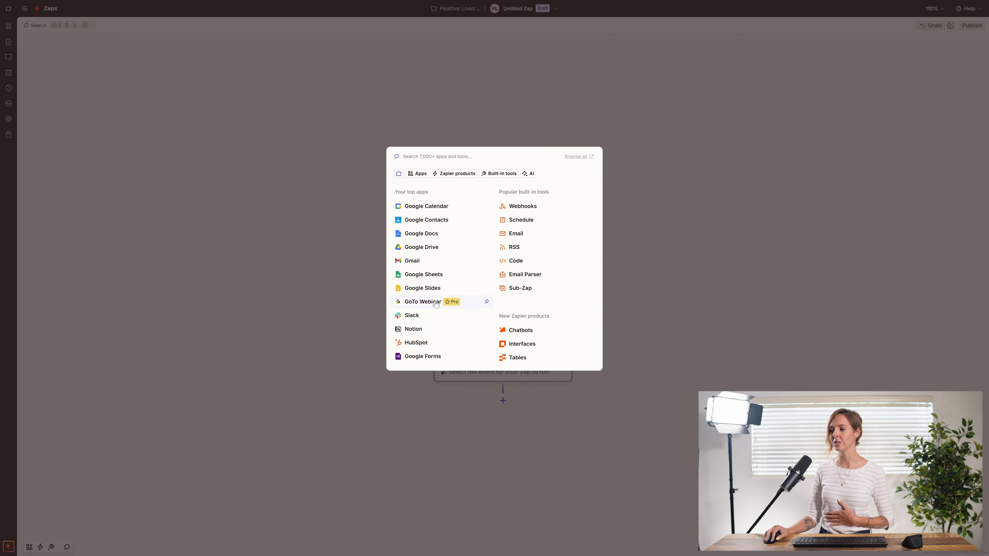
Use GoTo Webinar as the trigger app with the New Registrant event
left_click(435, 304)
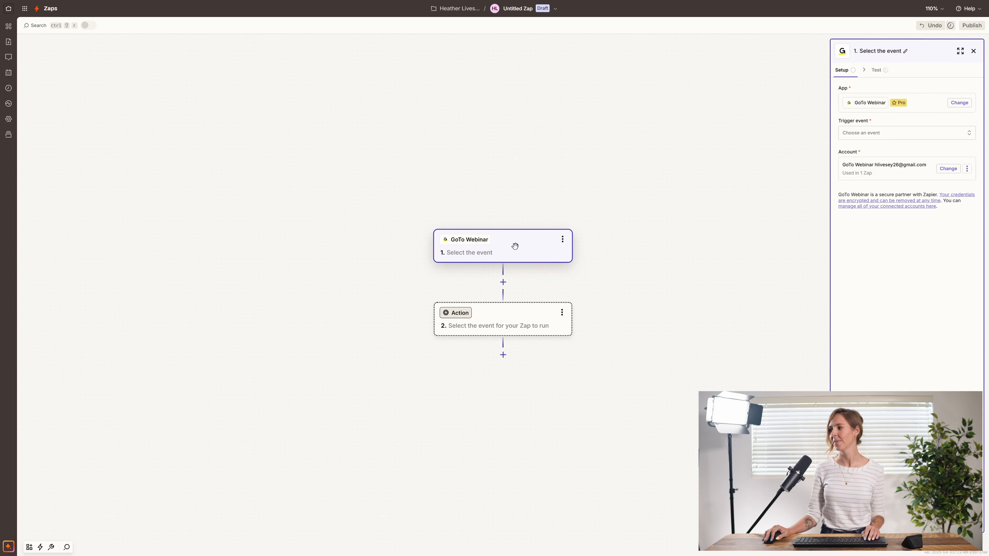
left_click(874, 133)
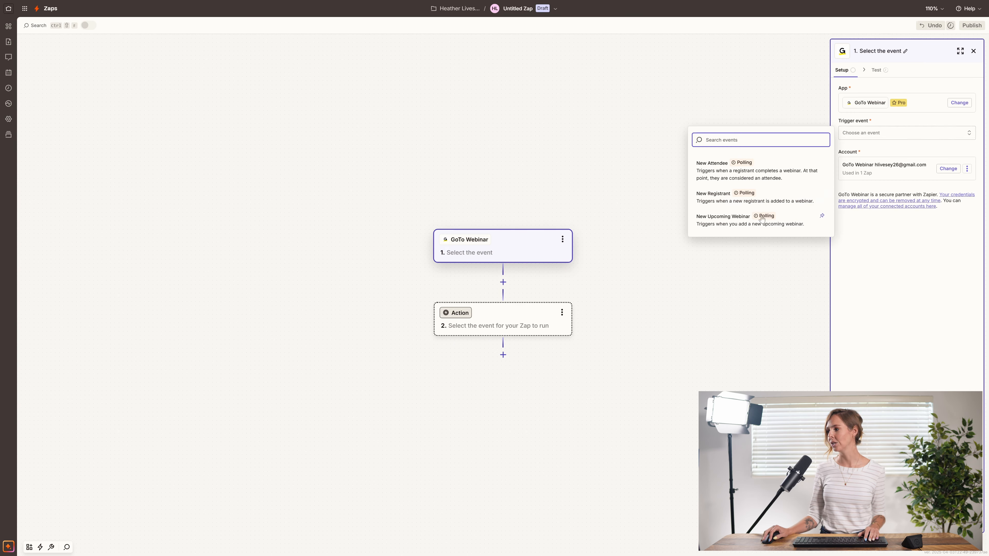
left_click(723, 201)
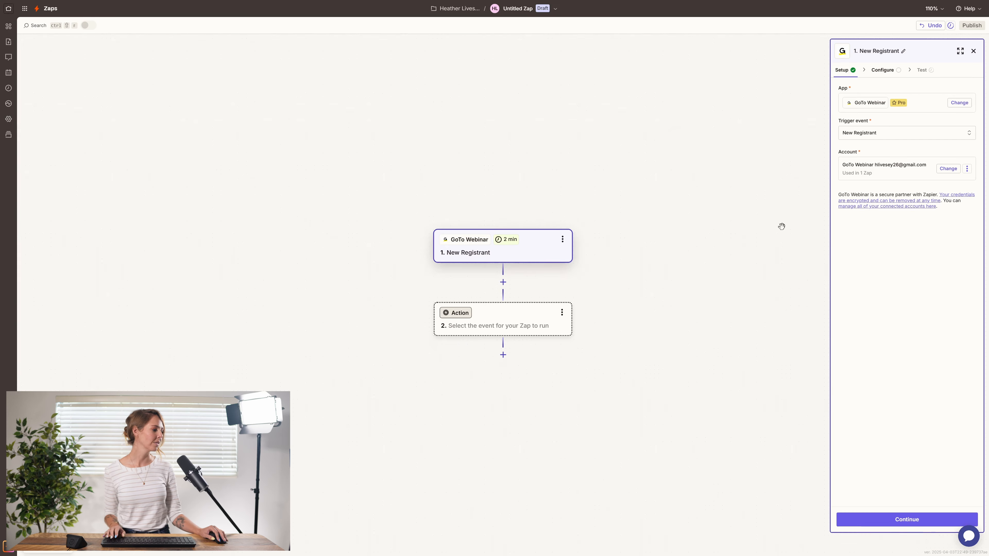
Point the trigger at the Sample Webinar
left_click(889, 519)
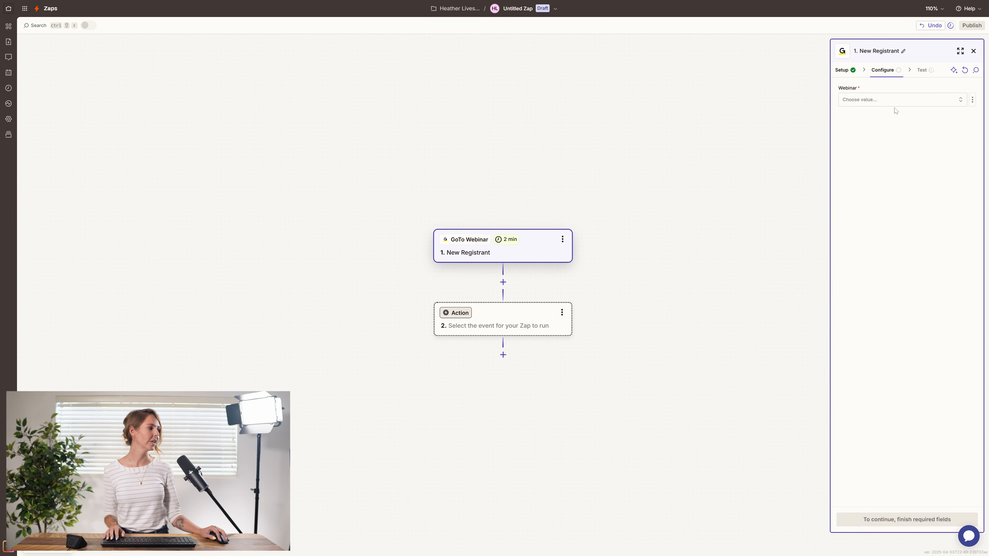
left_click(883, 101)
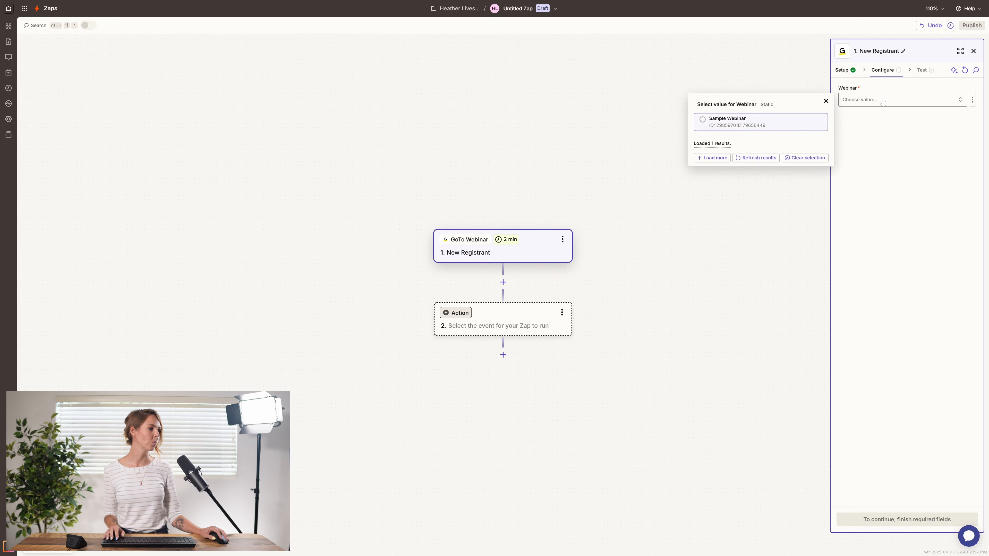
left_click(717, 127)
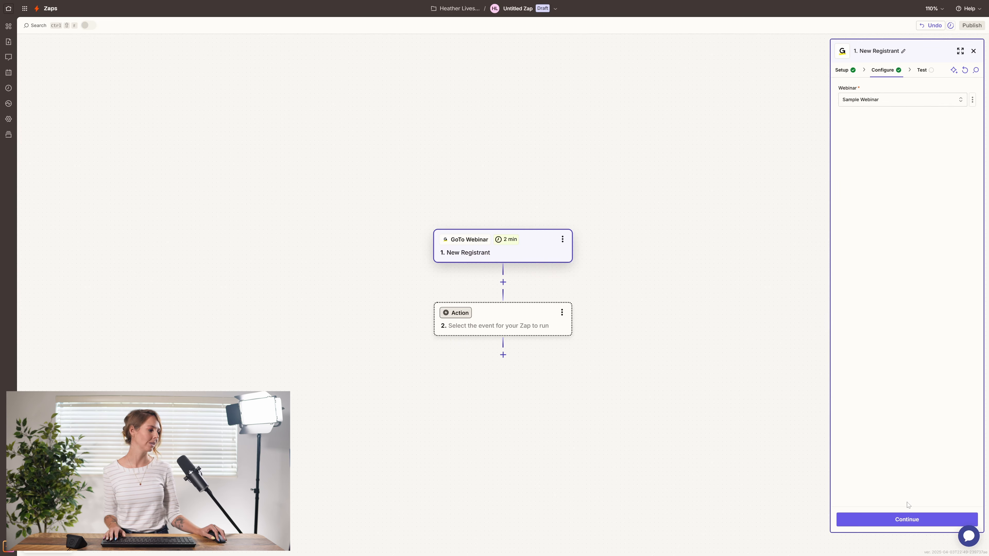
Test the trigger and continue with the Registrant A sample record
left_click(899, 521)
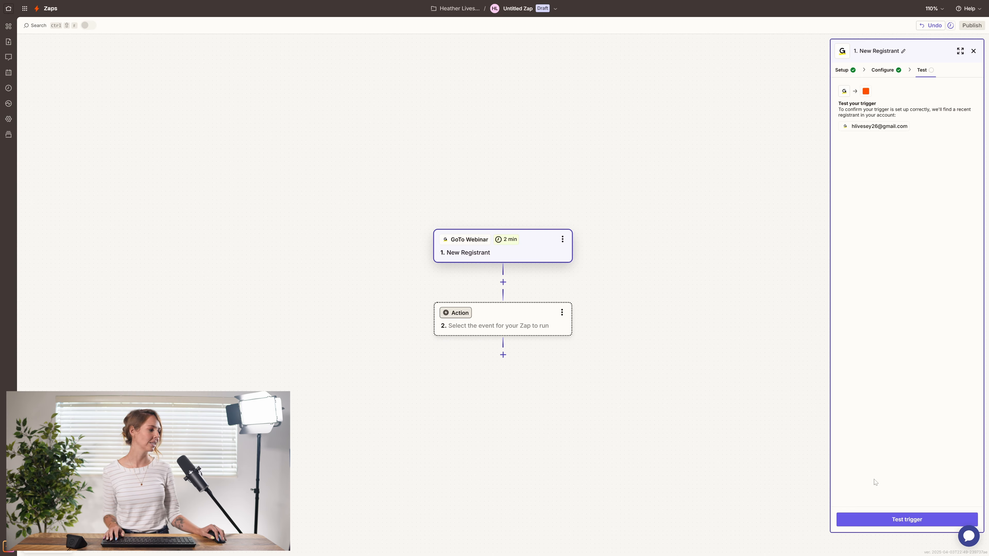
left_click(894, 520)
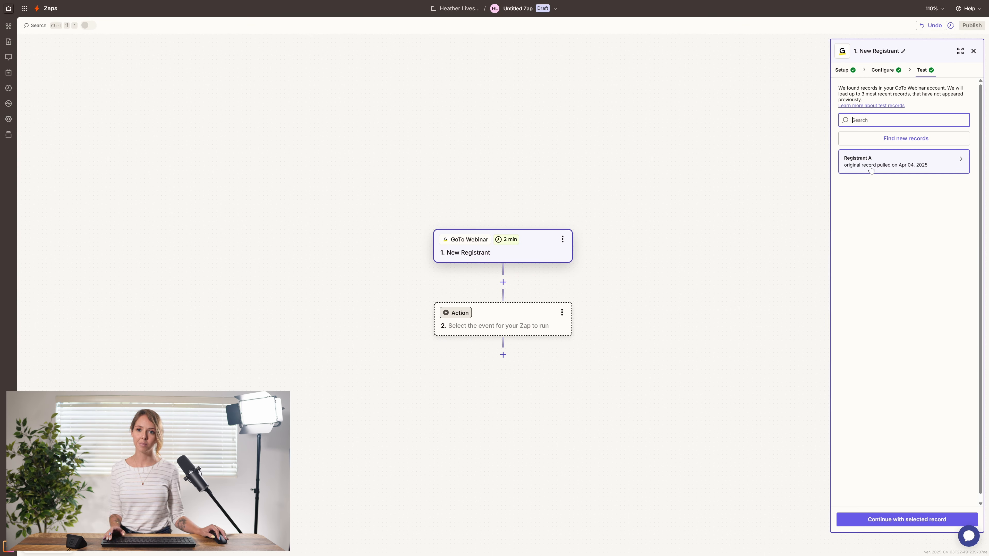
left_click(871, 171)
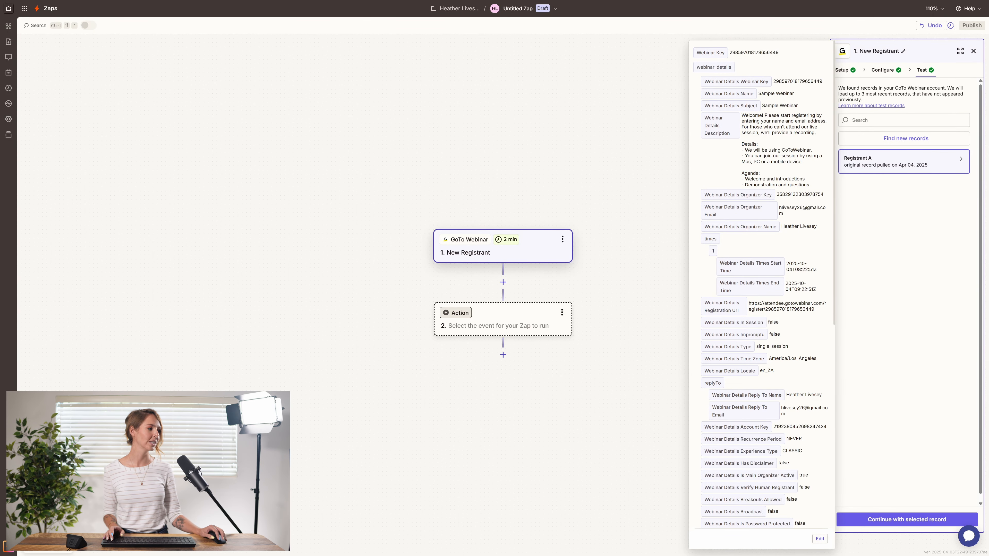
left_click(907, 240)
left_click(899, 519)
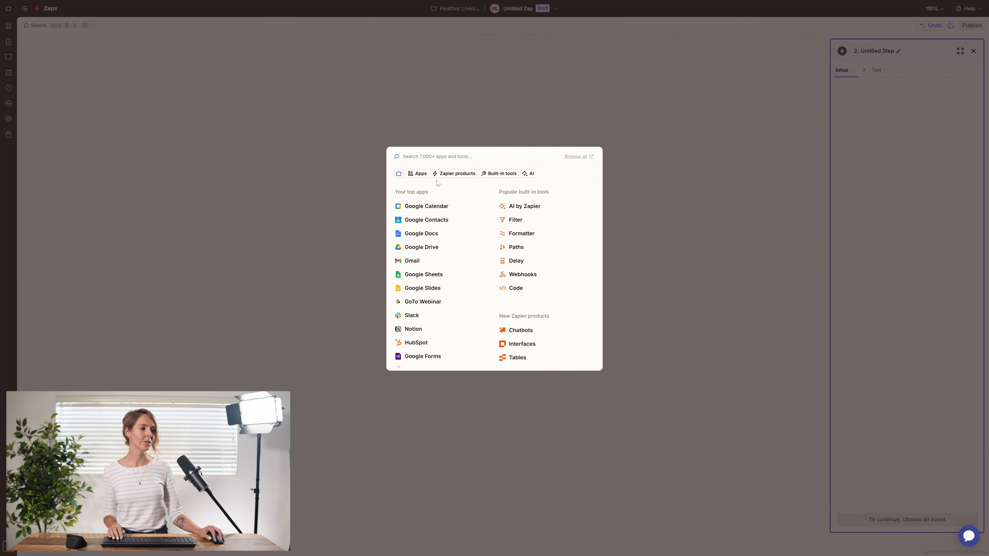
Use Funnelr as the action app with the Create/Update User event
type("funne")
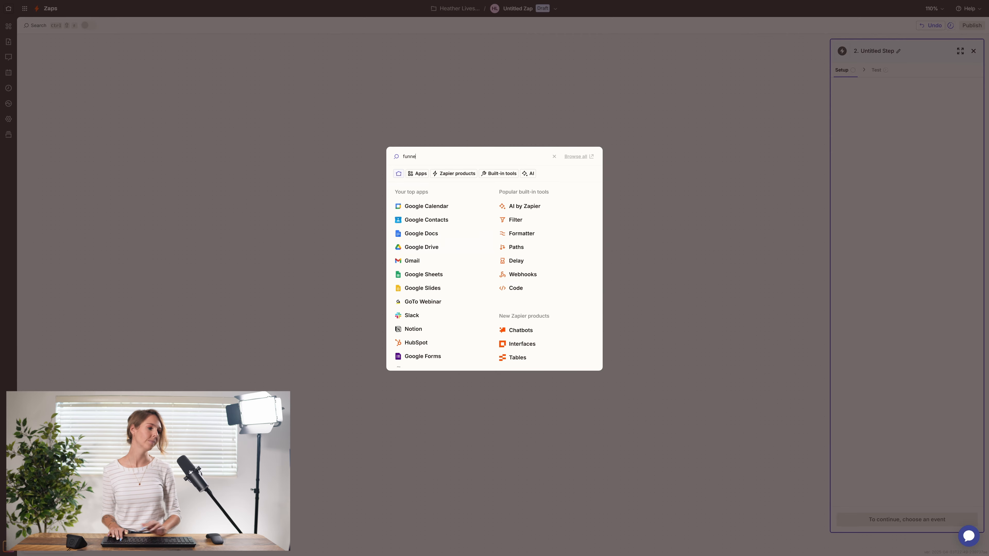
type("l")
left_click(435, 240)
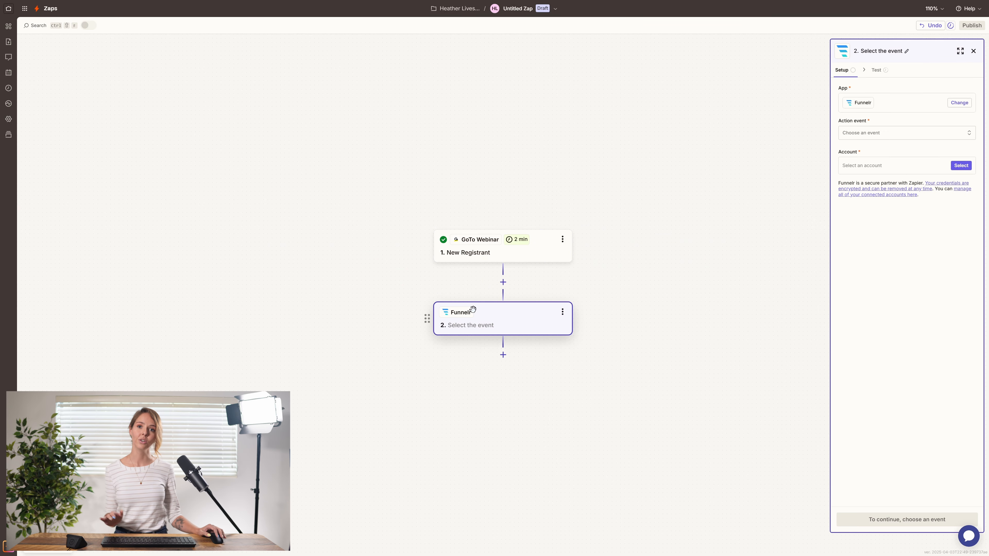
left_click(879, 135)
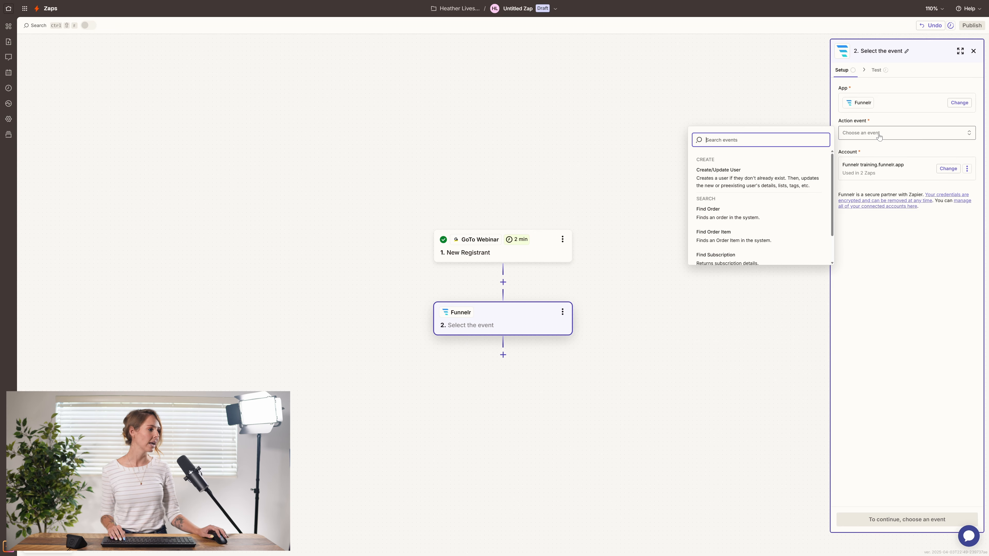
scroll(720, 177, "down", 1)
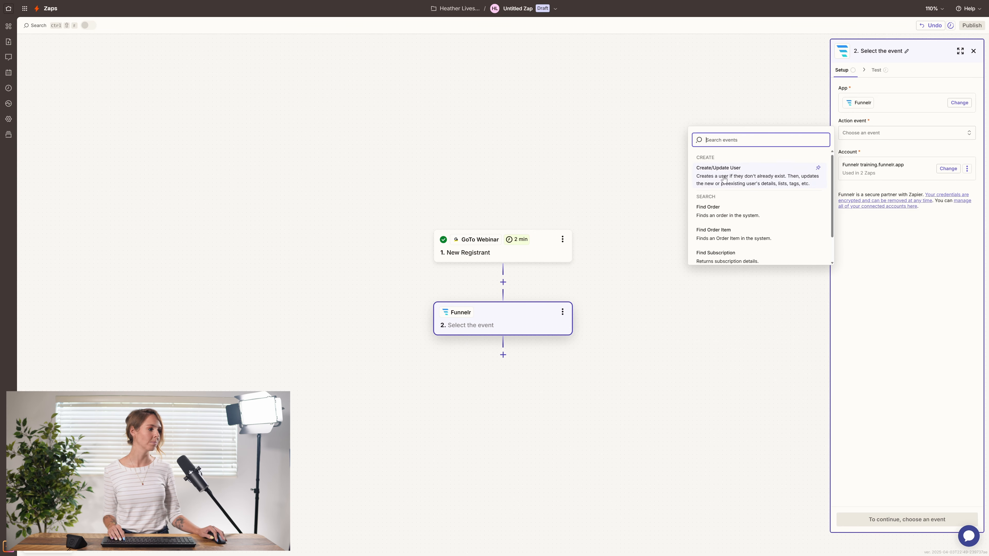
left_click(722, 175)
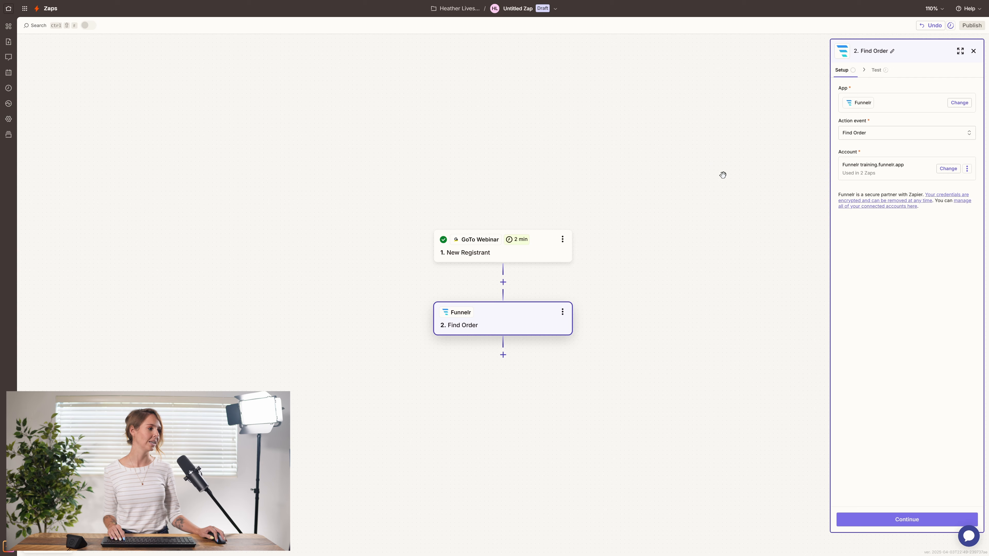
left_click(900, 135)
left_click(755, 176)
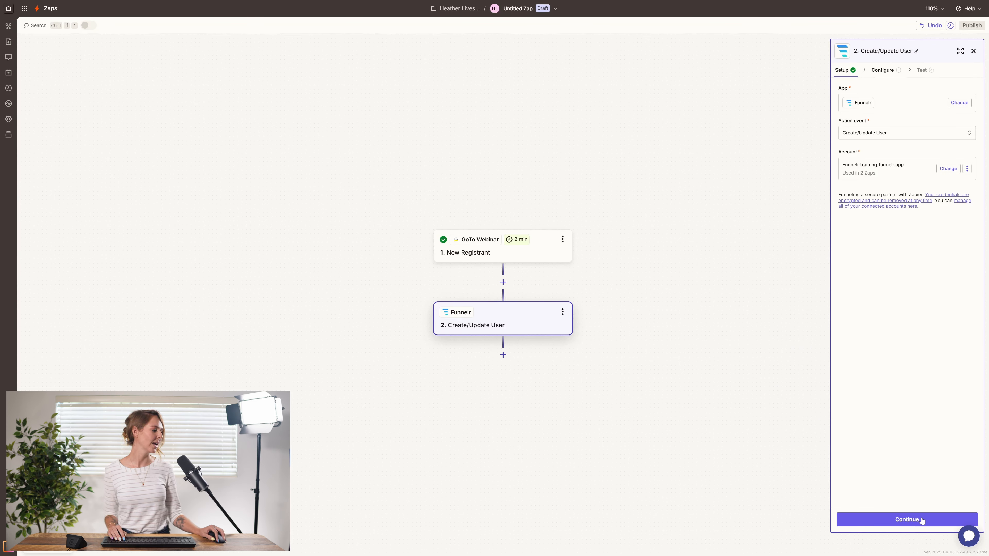
Map the registrant's First Name, Last Name and Email into Funnelr's matching user fields
left_click(905, 519)
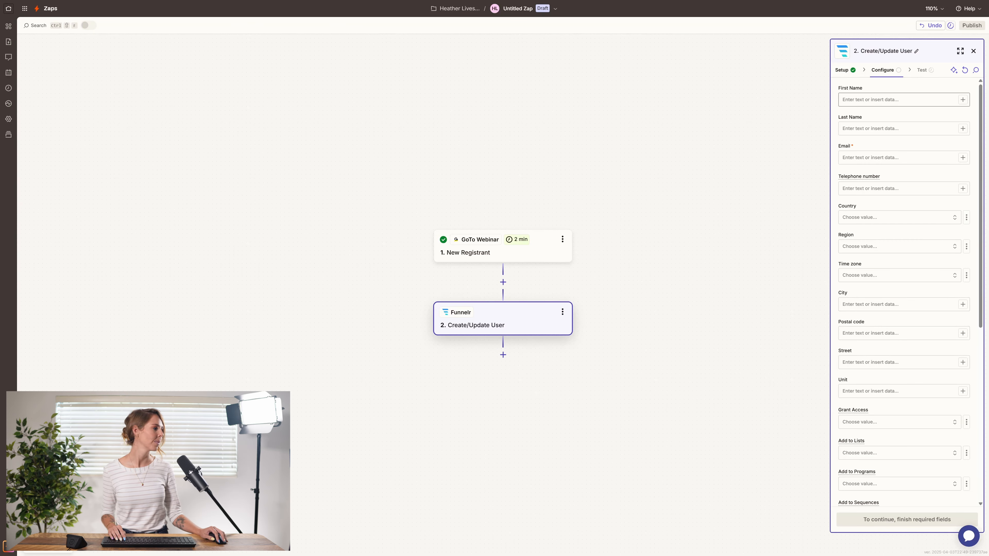
left_click(895, 100)
left_click(962, 100)
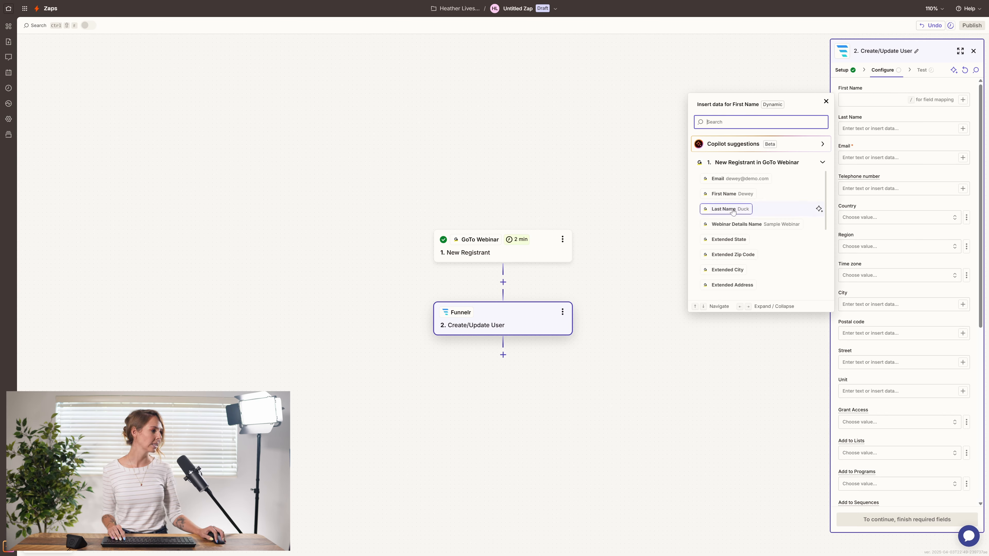
left_click(727, 197)
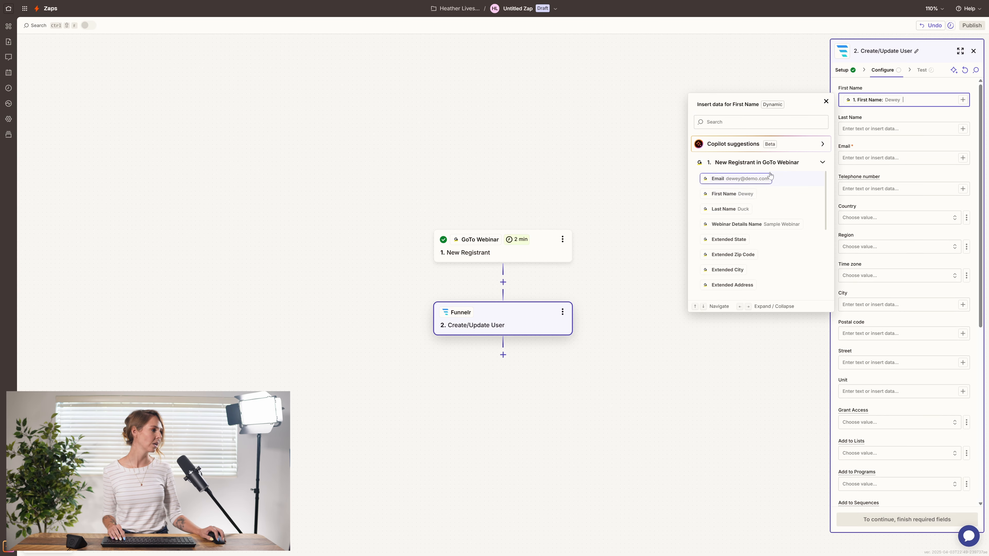
left_click(963, 129)
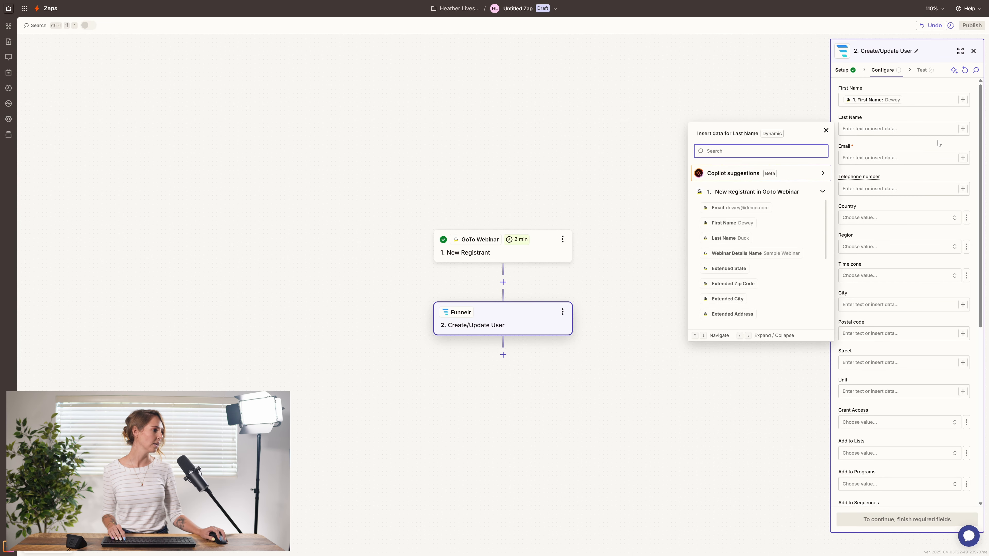
left_click(733, 238)
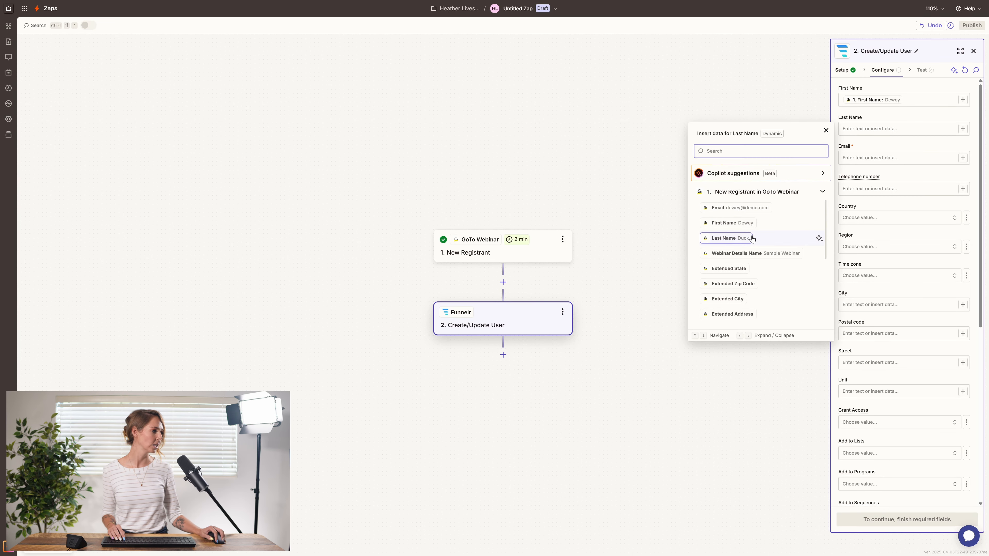
left_click(964, 130)
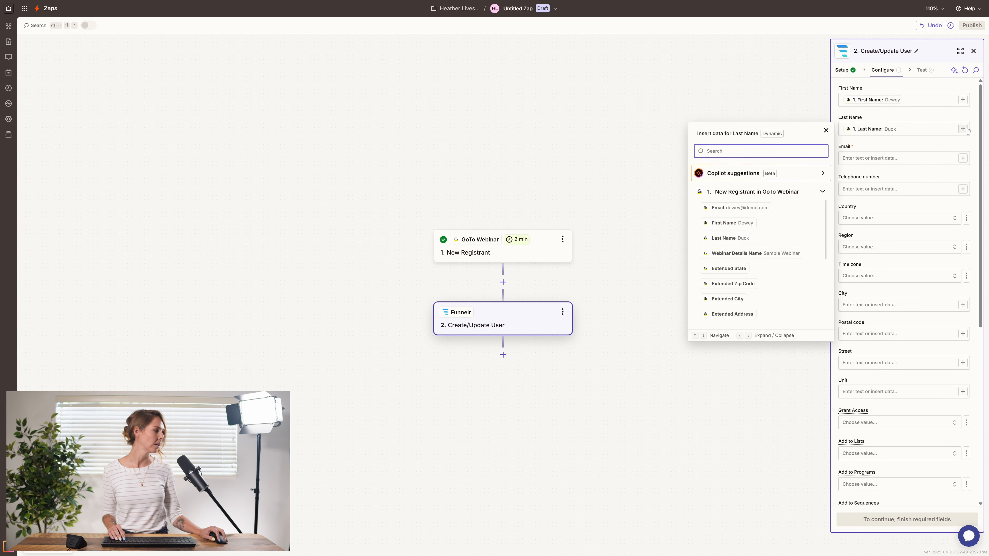
left_click(962, 158)
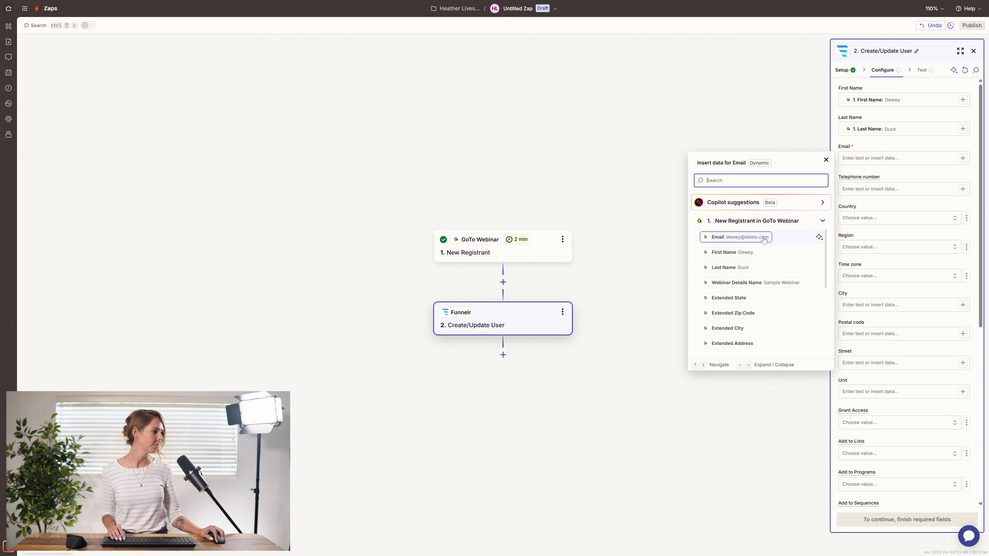
left_click(759, 238)
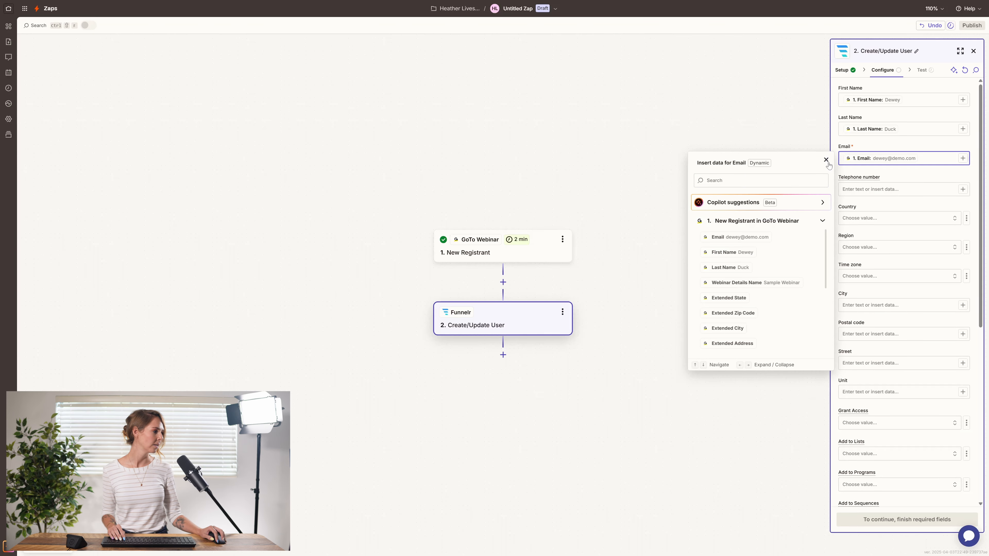
left_click(830, 162)
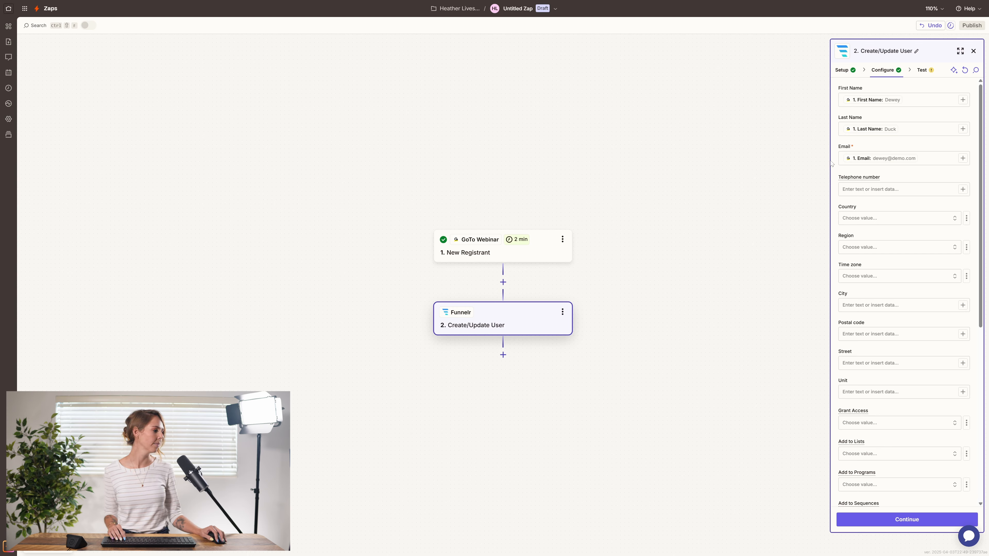
scroll(912, 226, "down", 5)
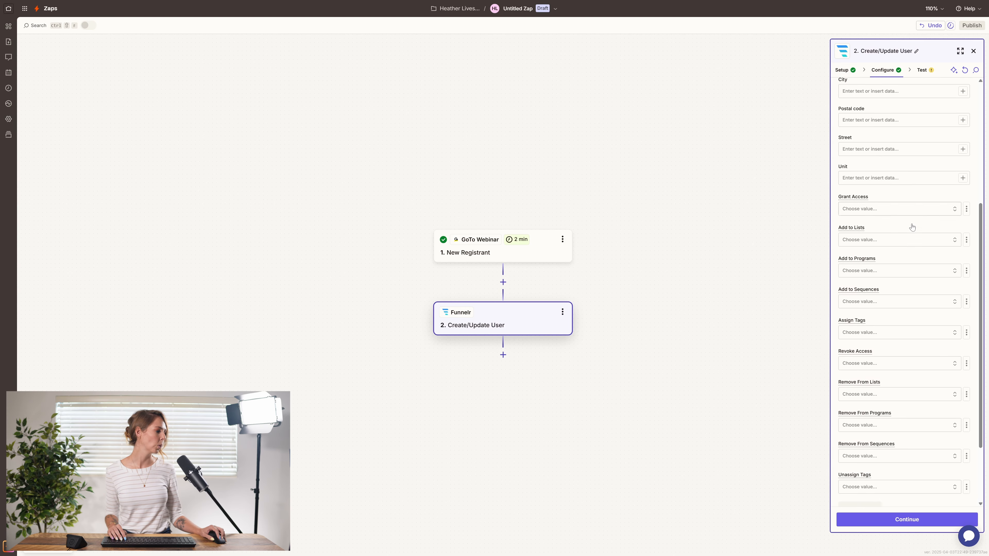
scroll(912, 226, "down", 2)
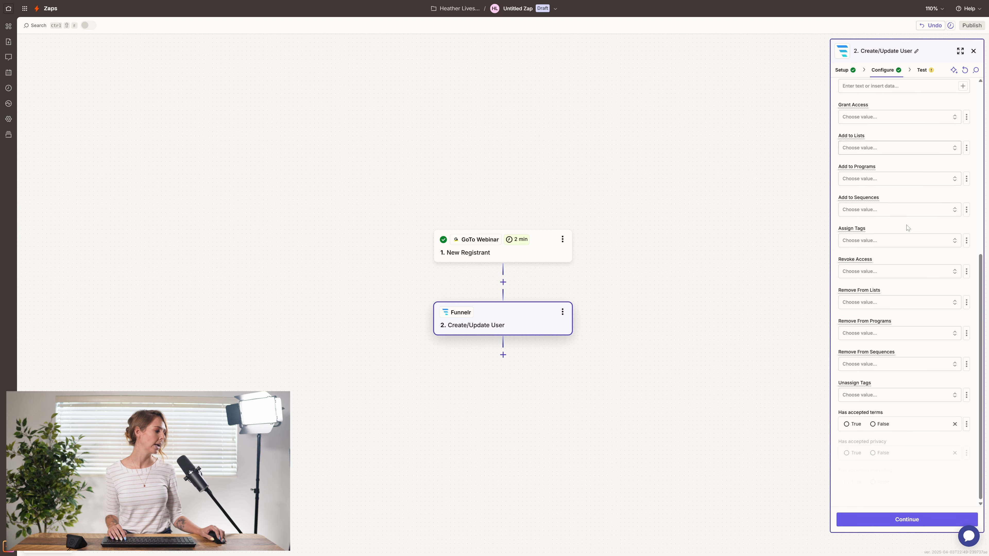
Test the Funnelr step, creating User ID 4, and publish the Zap
left_click(909, 523)
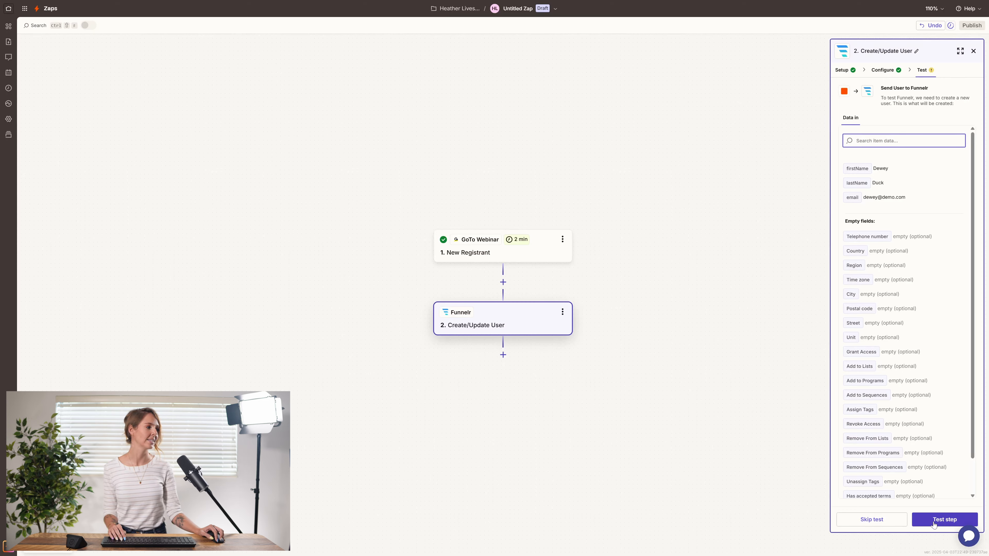
left_click(933, 524)
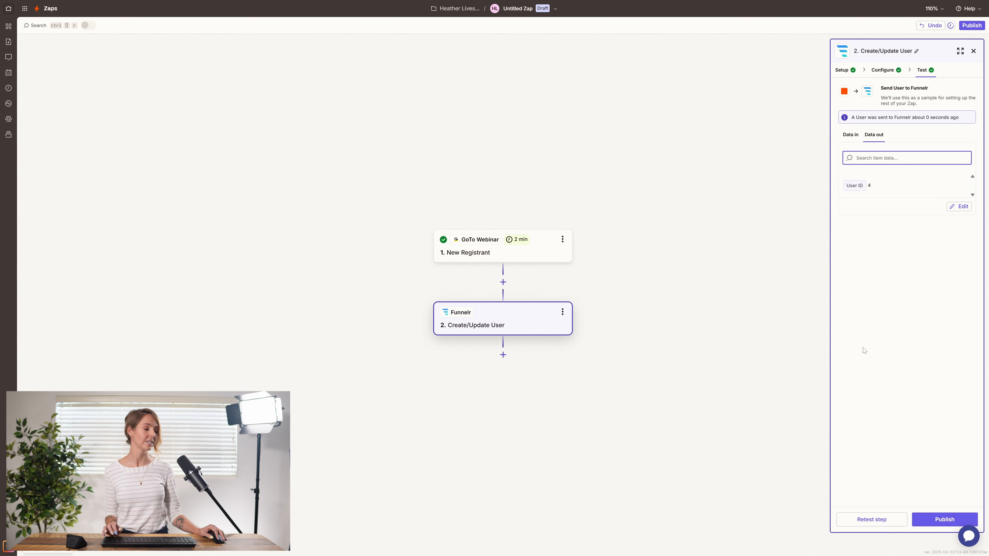
left_click(916, 521)
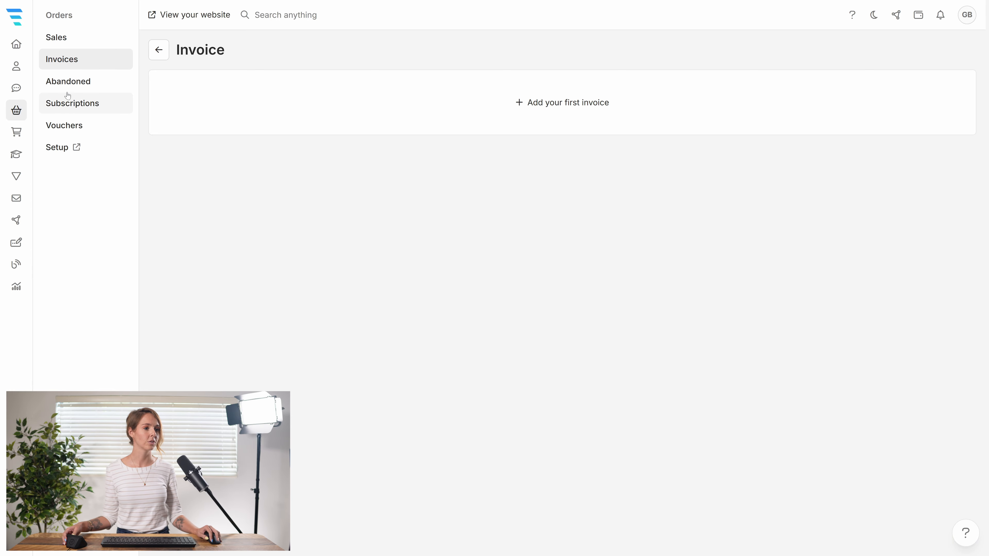
Open Funnelr's Contacts users list to find the new test user
left_click(20, 66)
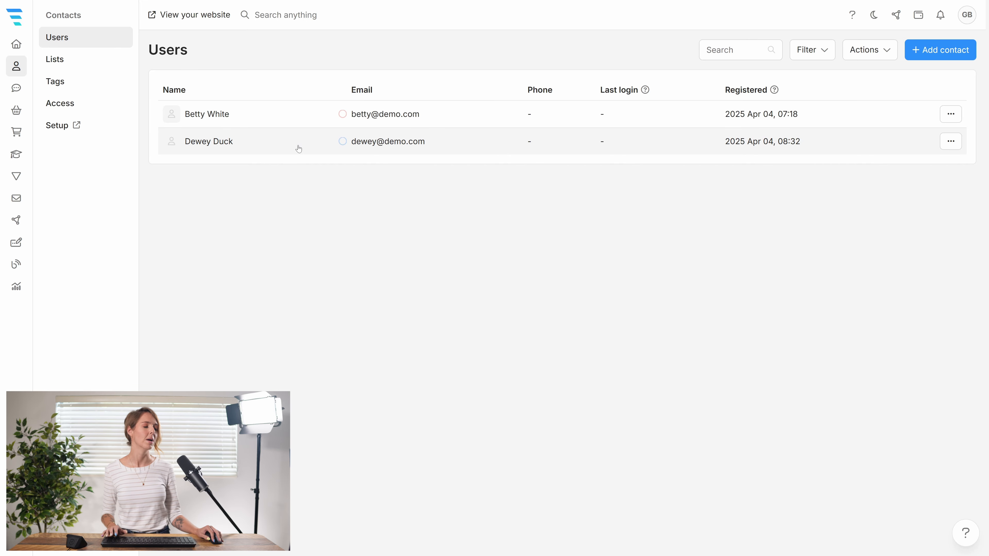
Create a 'Goto webinar' list and add the test contact to it
left_click(298, 148)
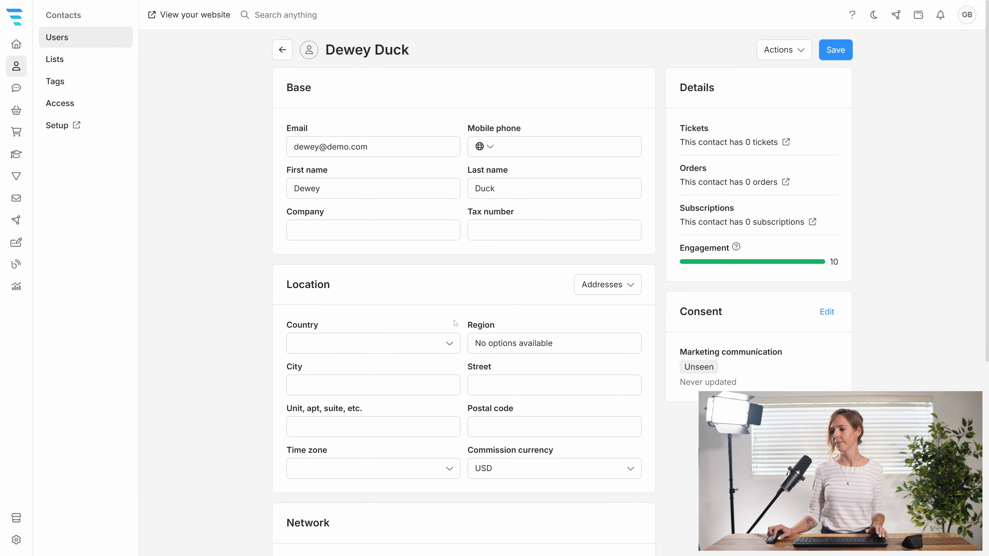
scroll(454, 325, "down", 7)
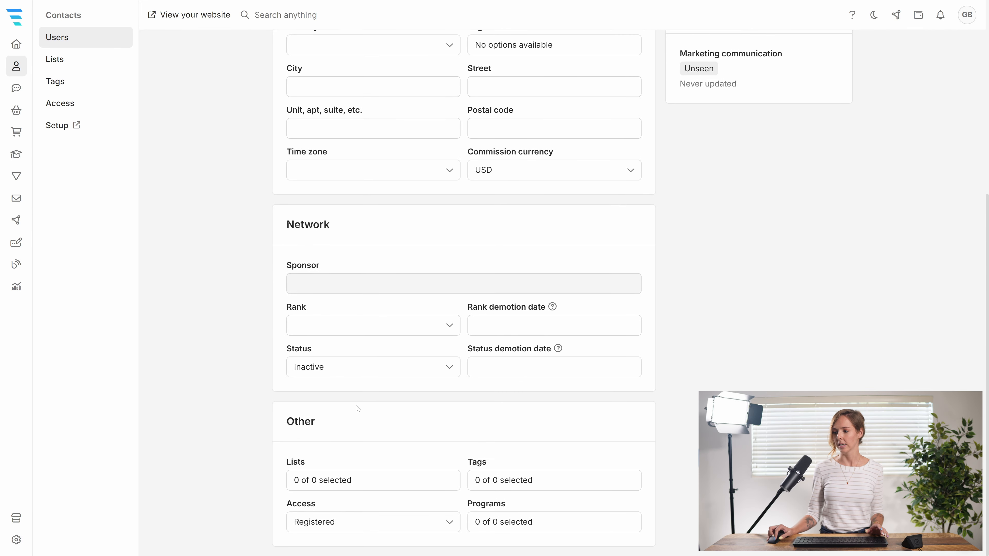
left_click(381, 482)
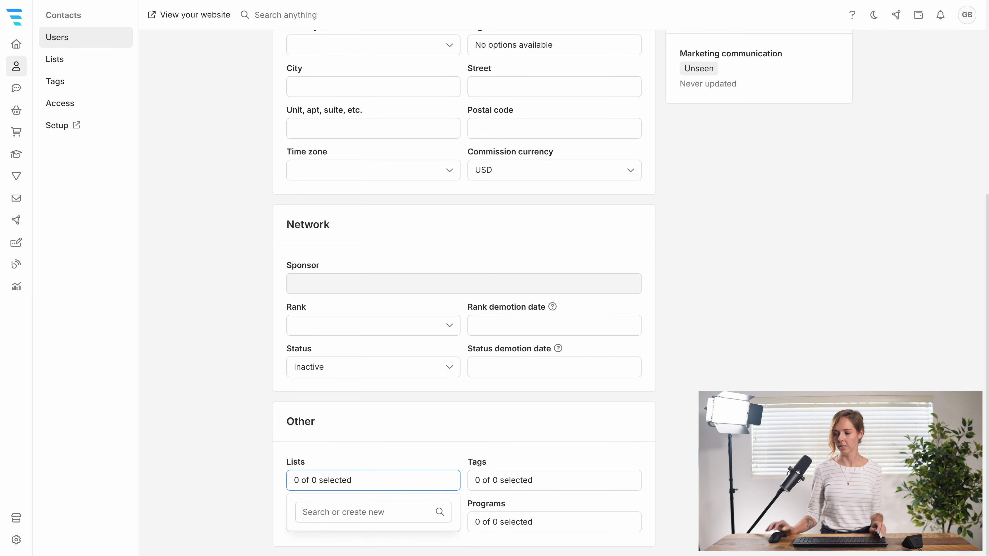
type("Got")
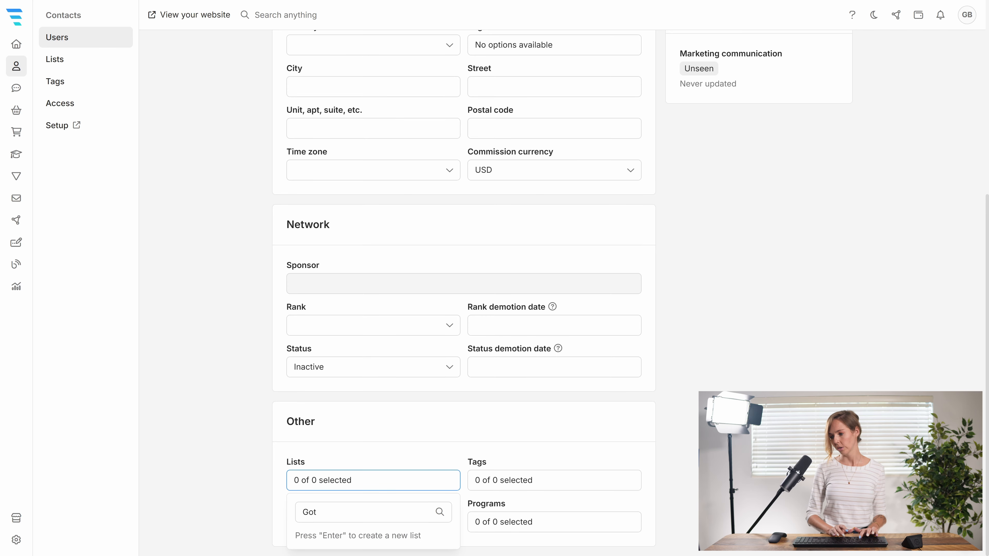
type("o webinar")
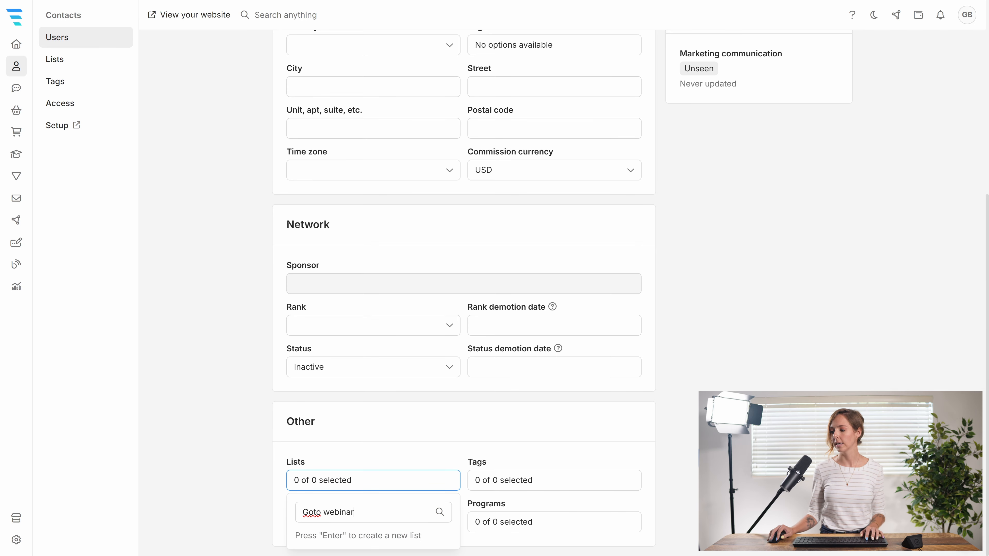
key("Return")
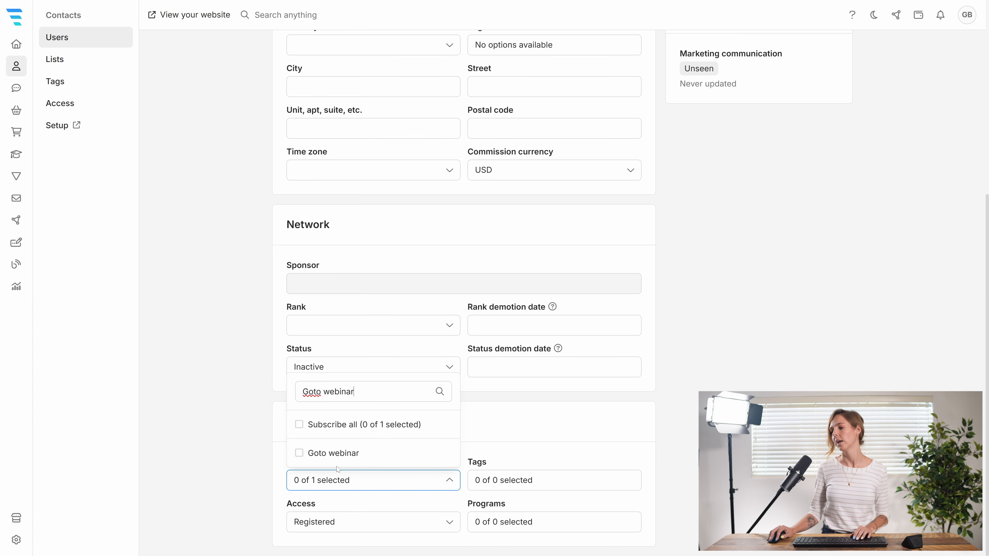
left_click(330, 455)
Create a 'Goto webinar' tag and assign it to the test contact
left_click(532, 486)
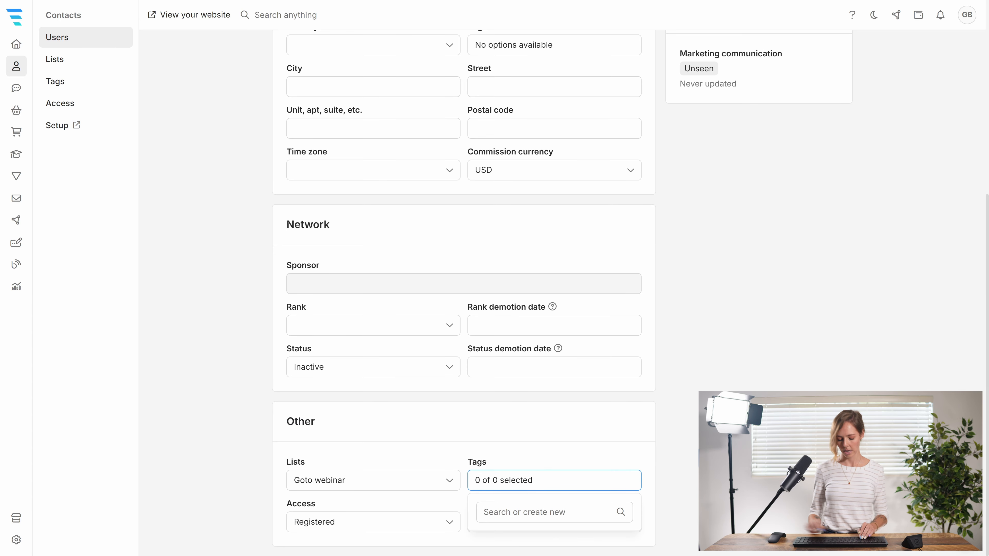
type("got")
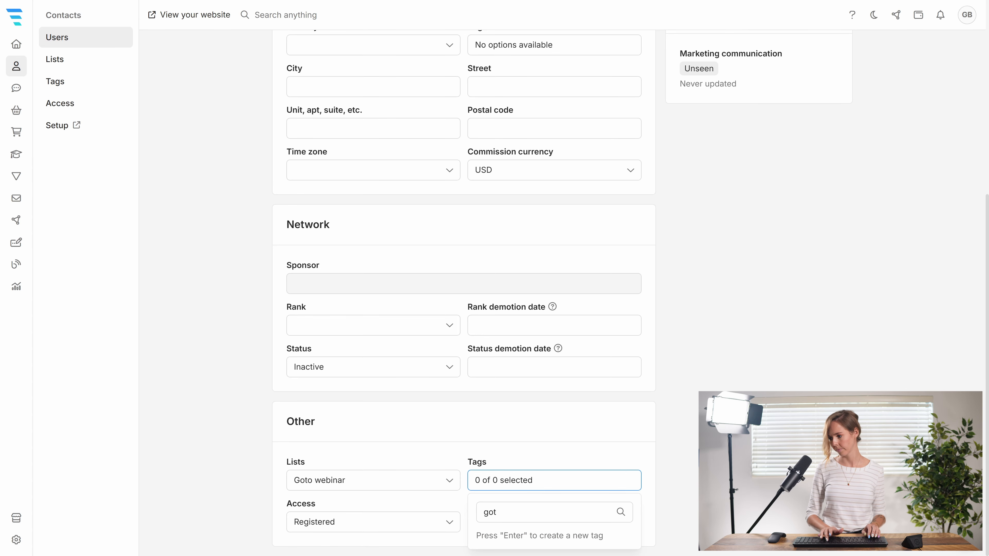
key("BackSpace")
key("BackSpace")
key("BackSpace")
type("Goto")
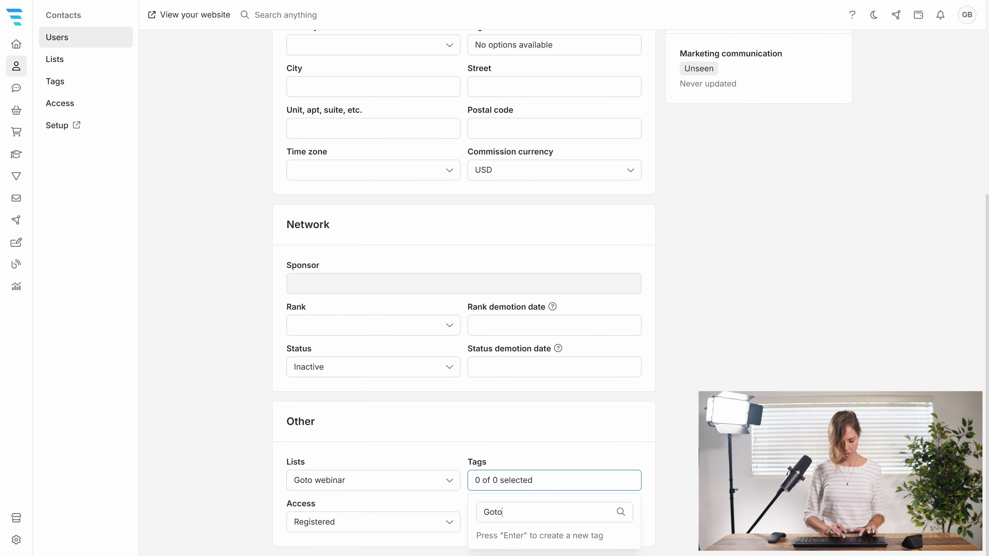
type(" webinar")
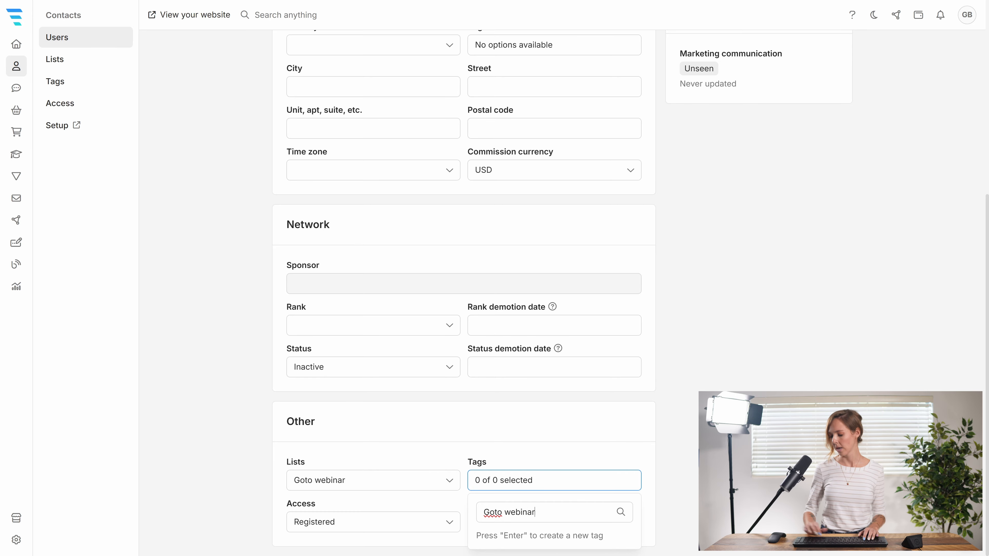
key("Return")
left_click(502, 453)
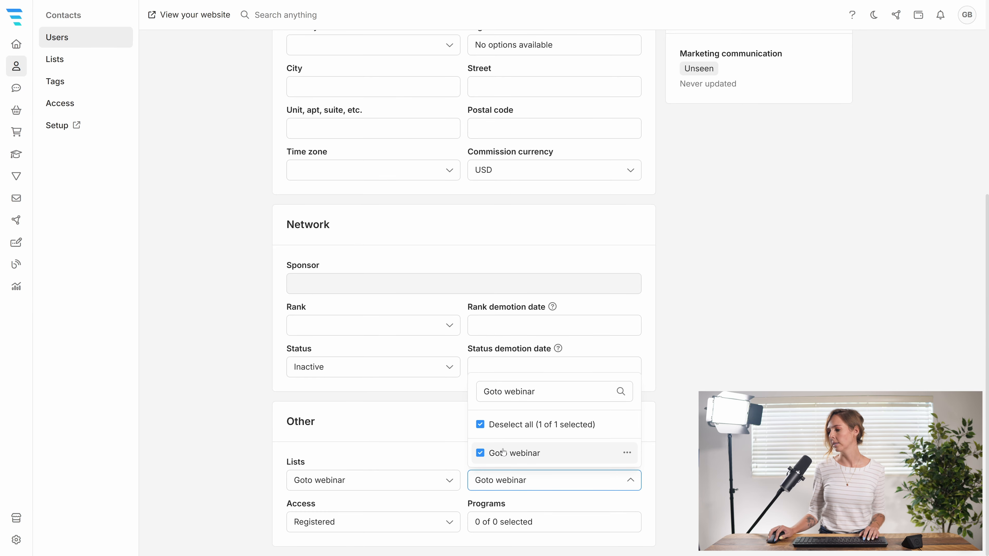
left_click(681, 487)
scroll(396, 266, "up", 8)
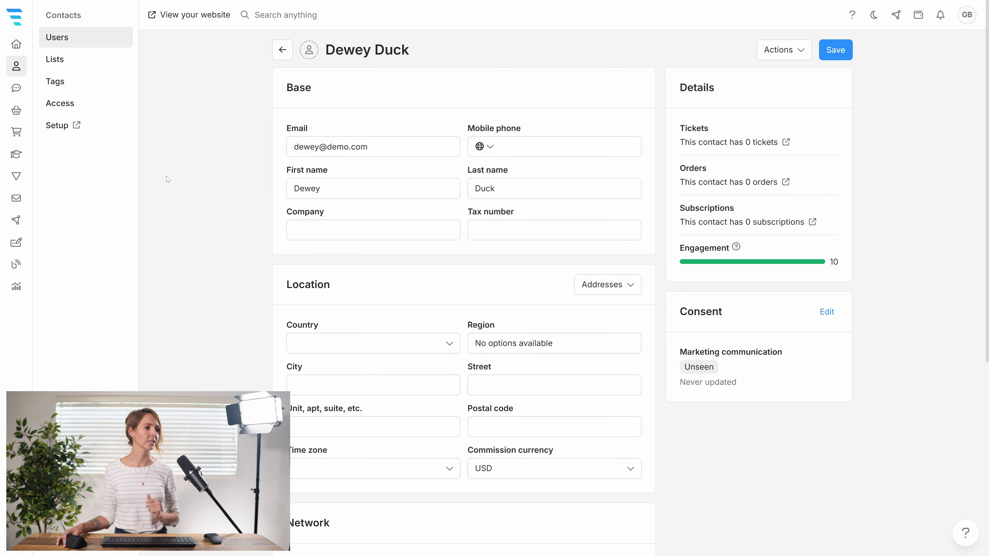
Switch back to the Zap in Zapier
key("ctrl+Tab")
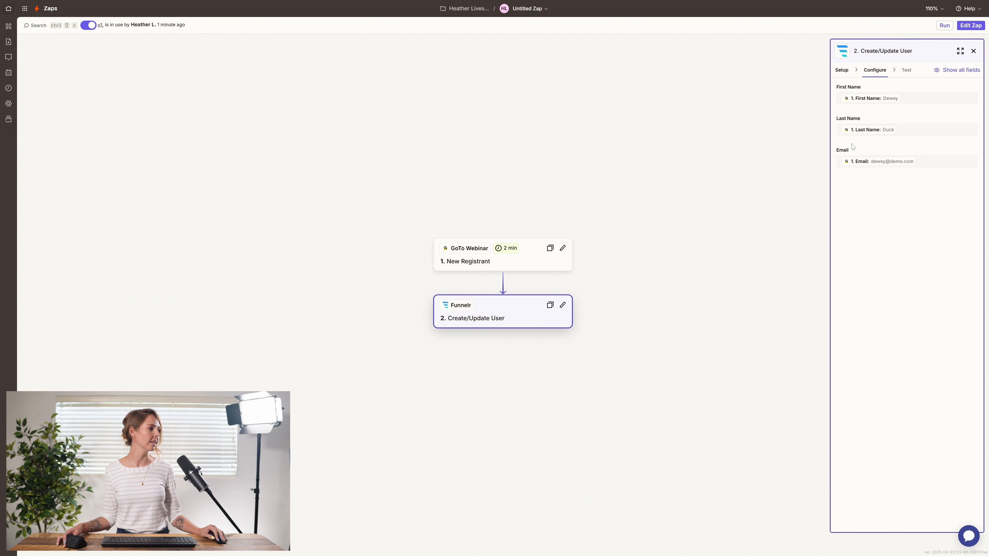
Edit the published Zap, setting Add to Lists and Assign Tags to Goto webinar
left_click(969, 29)
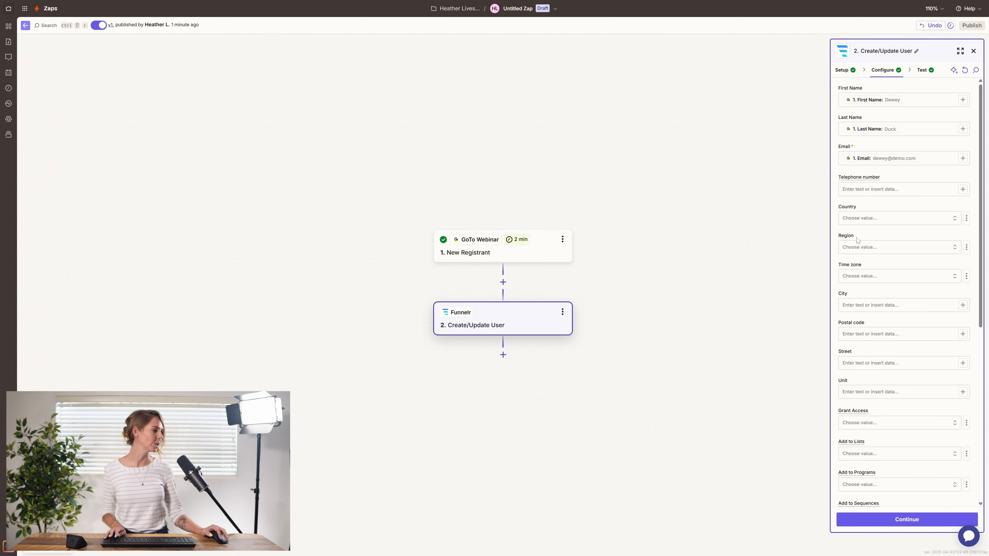
scroll(859, 251, "down", 3)
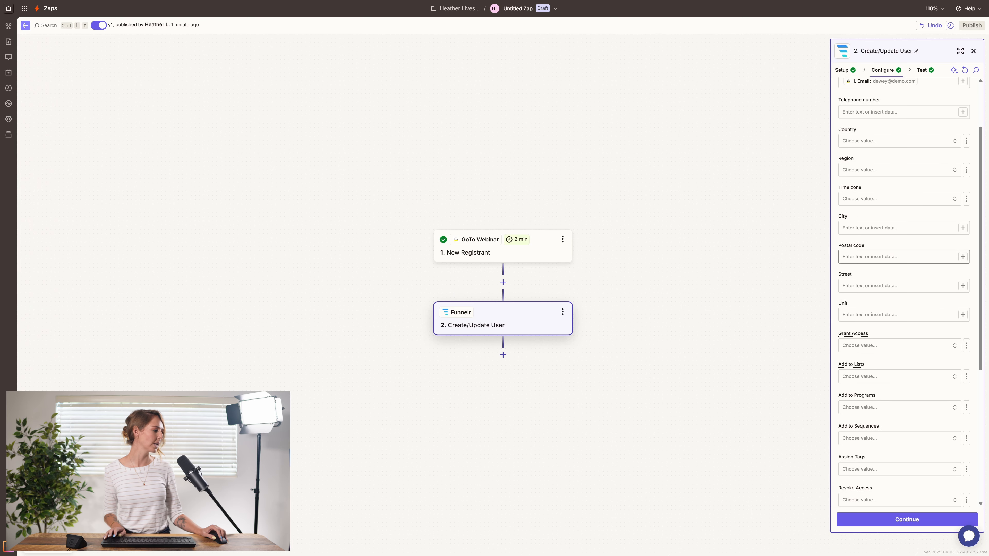
left_click(864, 339)
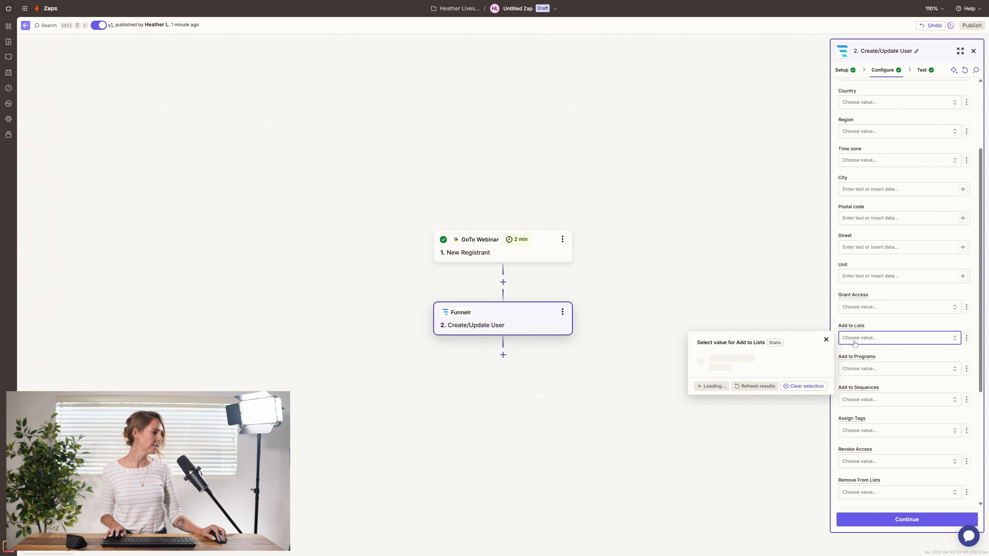
left_click(739, 376)
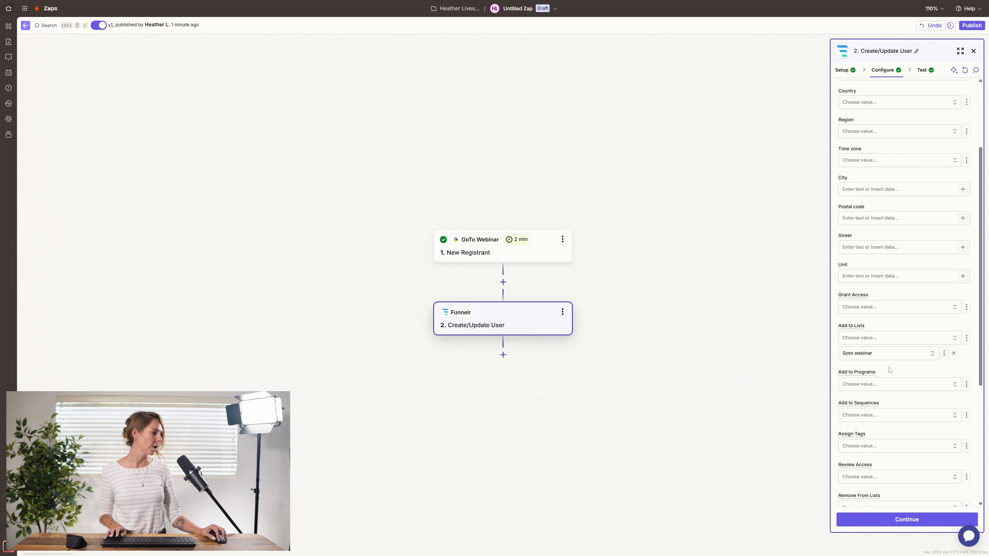
scroll(891, 370, "down", 2)
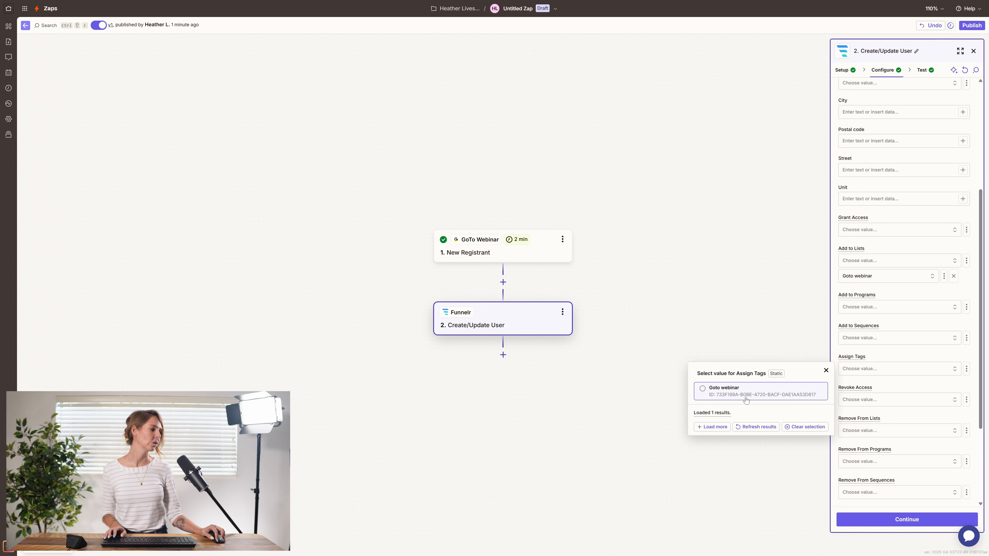
left_click(745, 390)
left_click(895, 518)
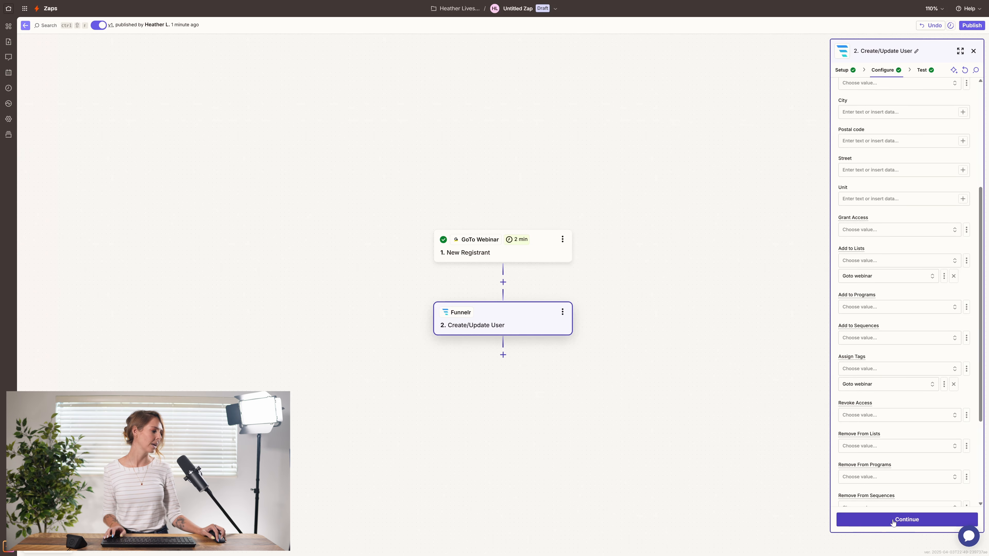
Publish the updated Zap with the version name V2
left_click(940, 520)
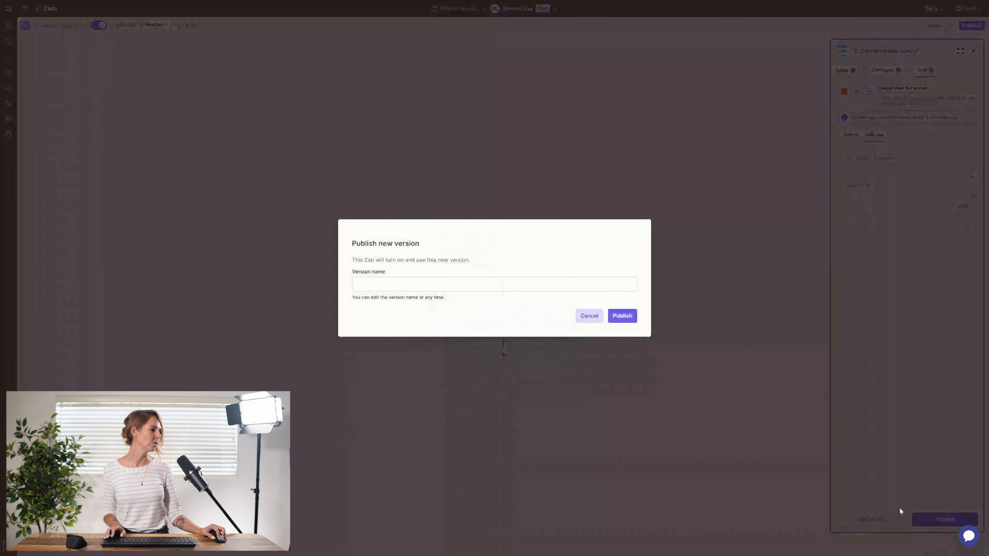
left_click(560, 284)
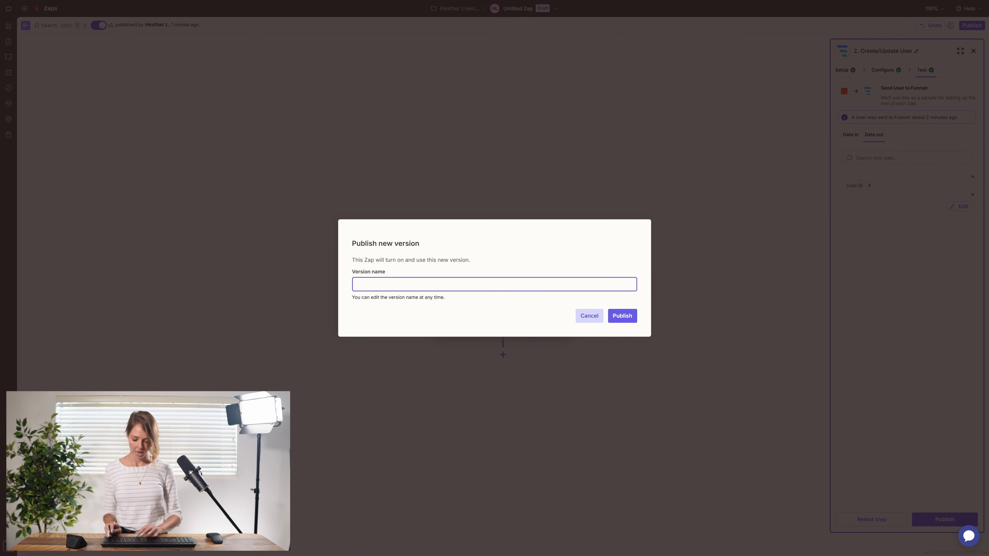
type("V2")
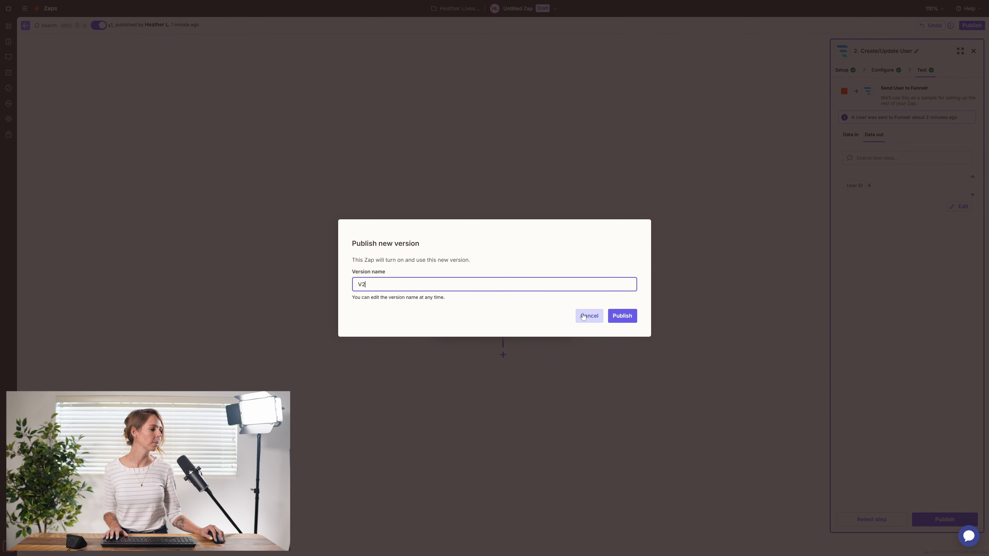
left_click(625, 316)
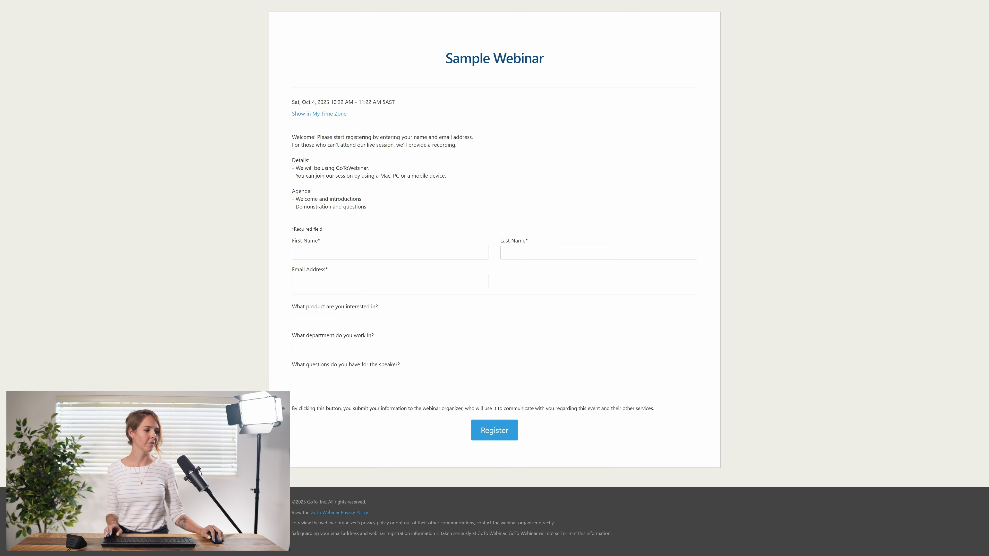
Register a test attendee for Sample Webinar, filling in first name, last name and e-mail address
left_click(297, 253)
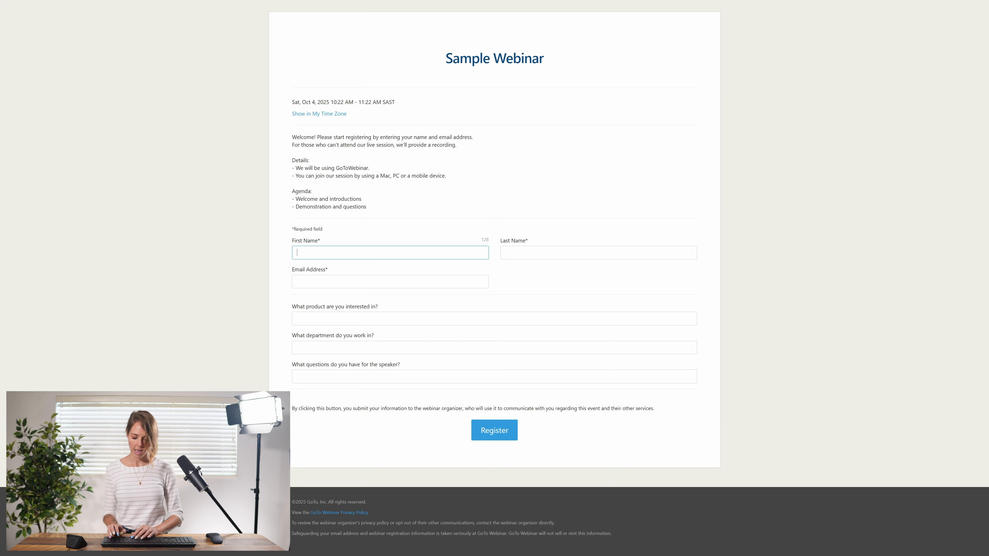
key("Tab")
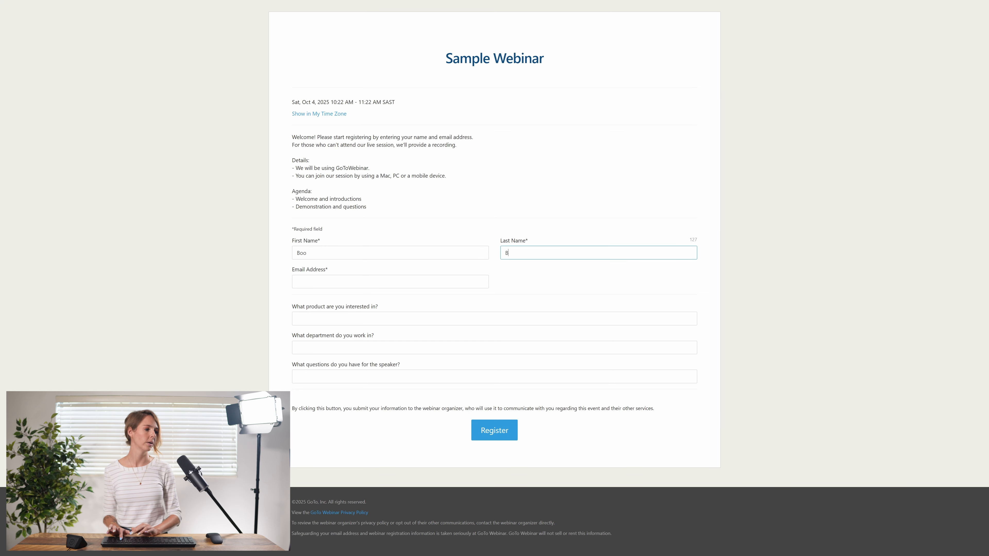
type("Bett")
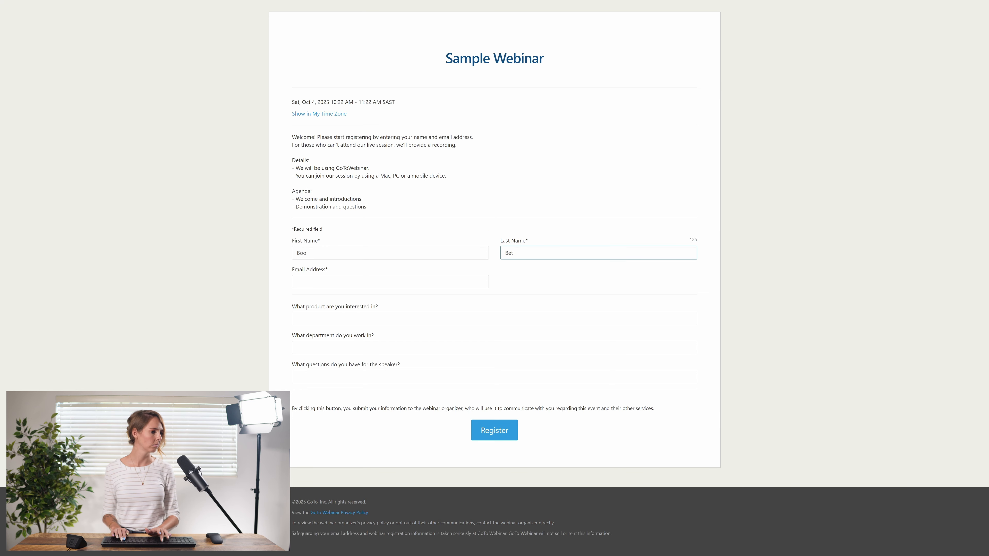
key("Tab")
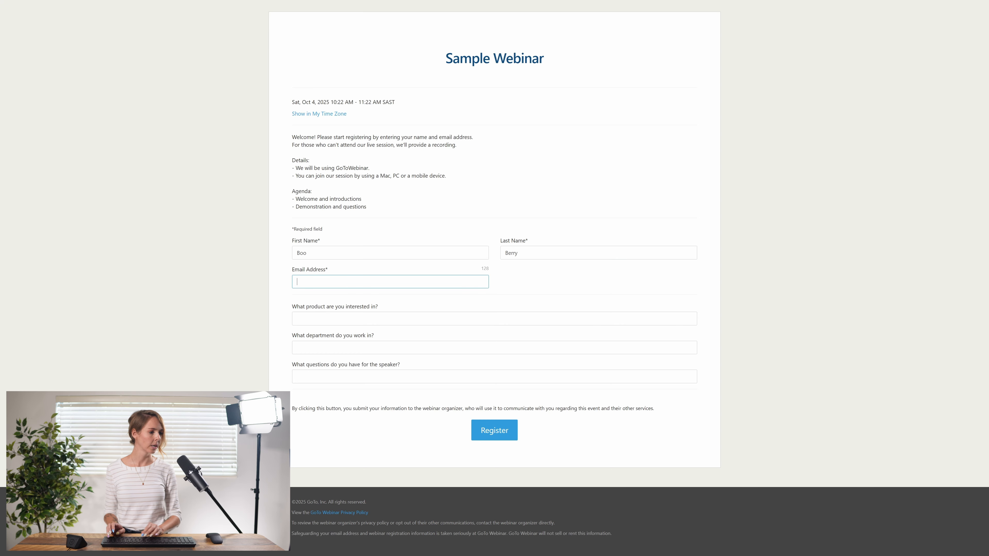
type("Boo@demo.com")
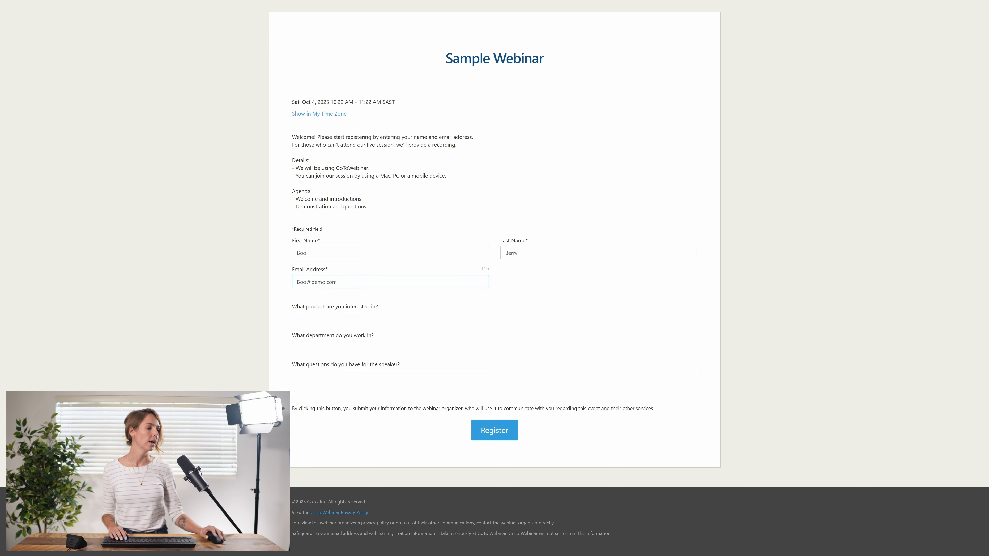
left_click(504, 435)
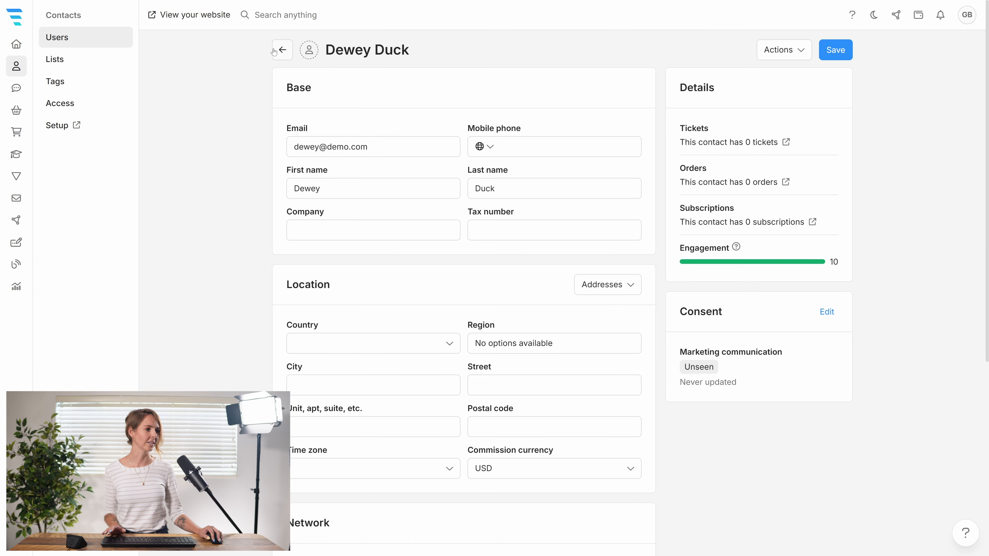
Open the new registrant from Funnelr's Users list and confirm the Goto webinar list and tag
left_click(276, 50)
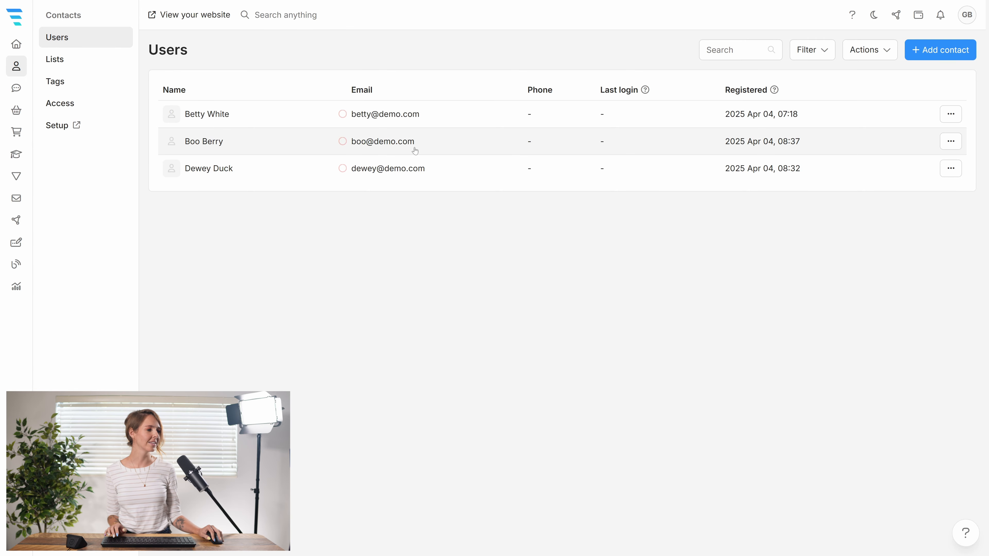
left_click(405, 145)
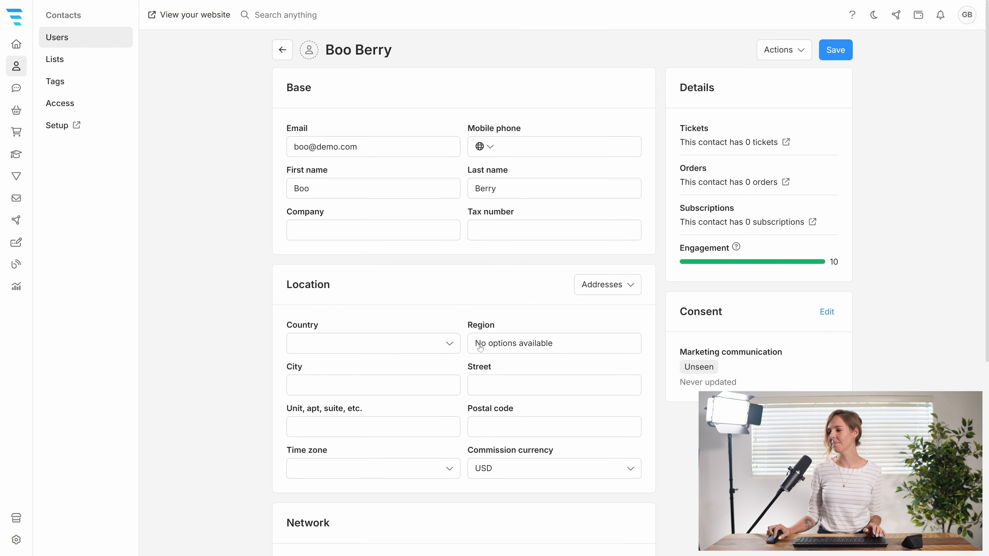
scroll(476, 349, "down", 6)
scroll(476, 350, "down", 1)
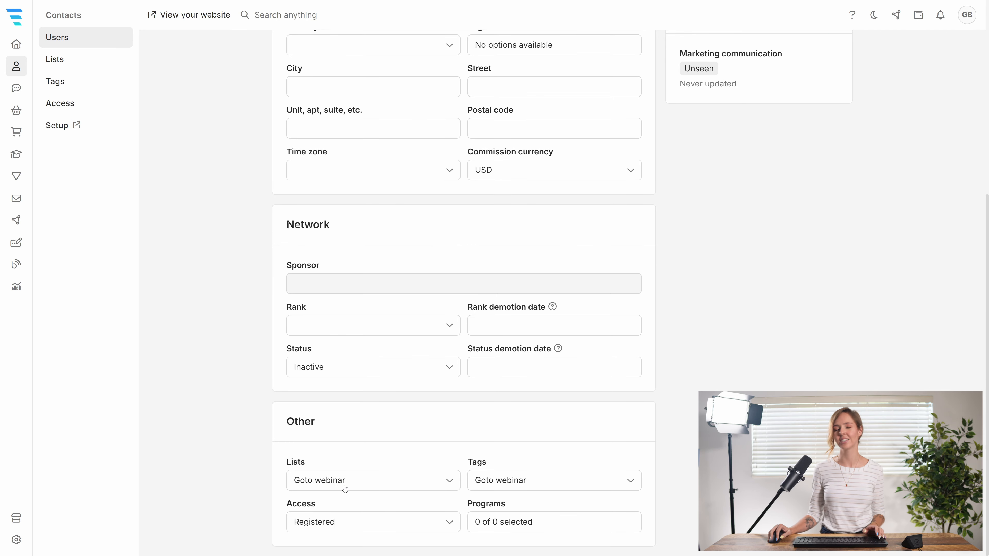